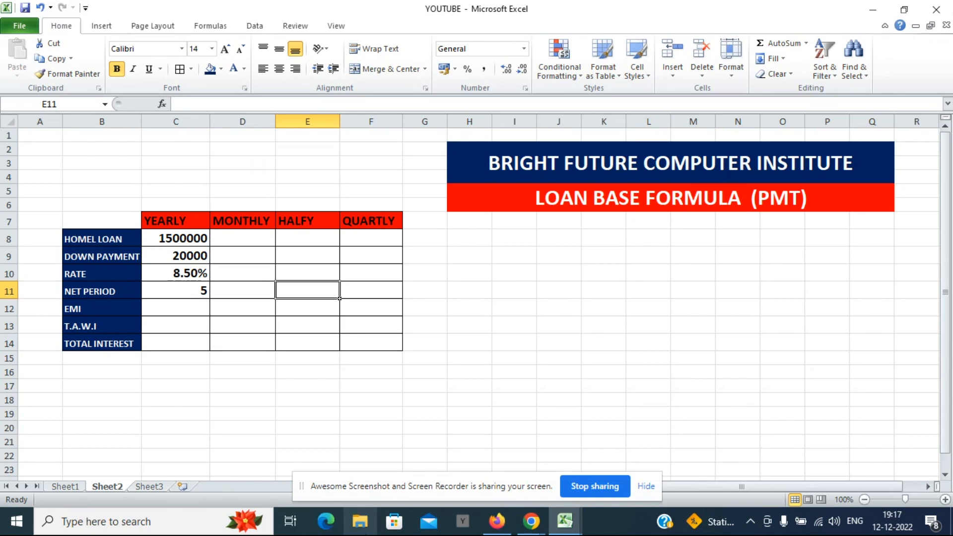
- Calculate the yearly EMI in C12 with =PMT(C10,C11,C8-C9) and widen column C to fit the result
left_click(163, 302)
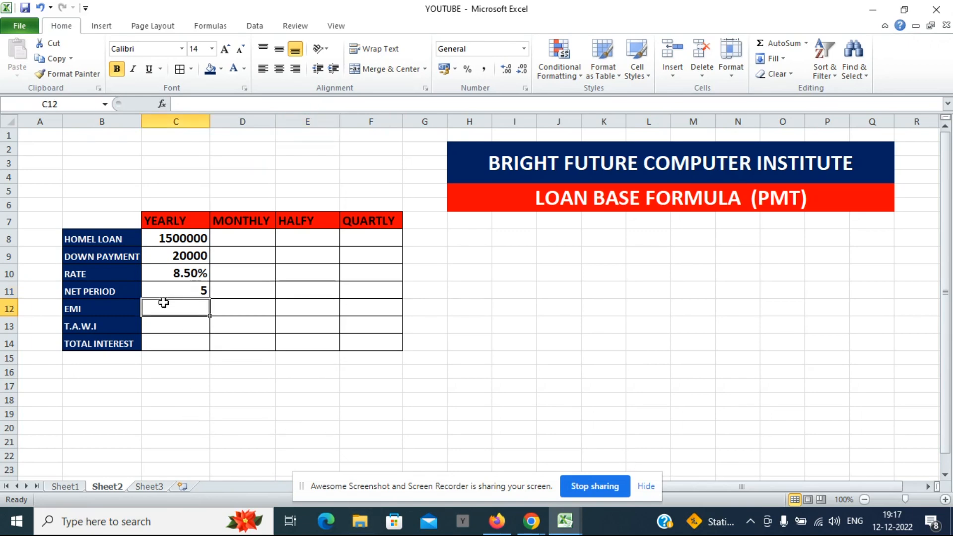
type("=")
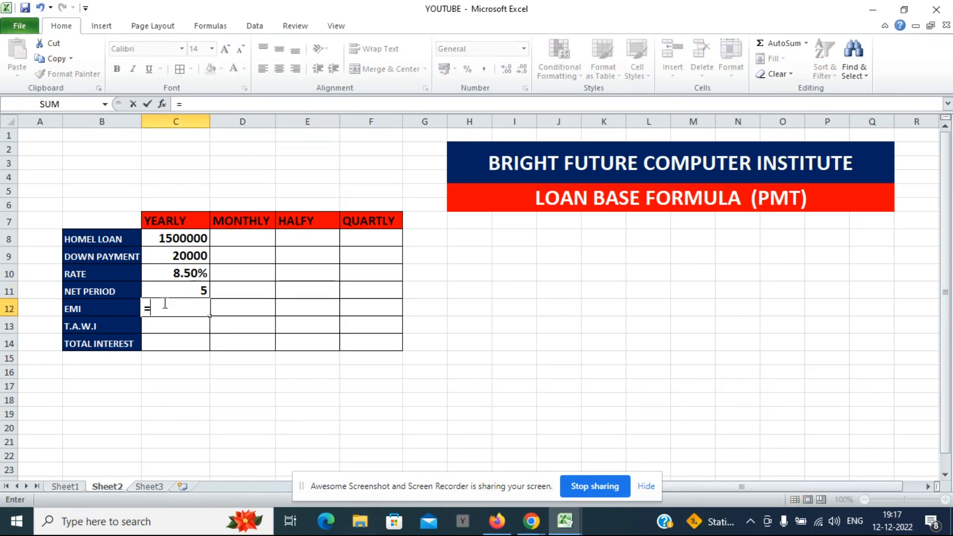
type("PMT")
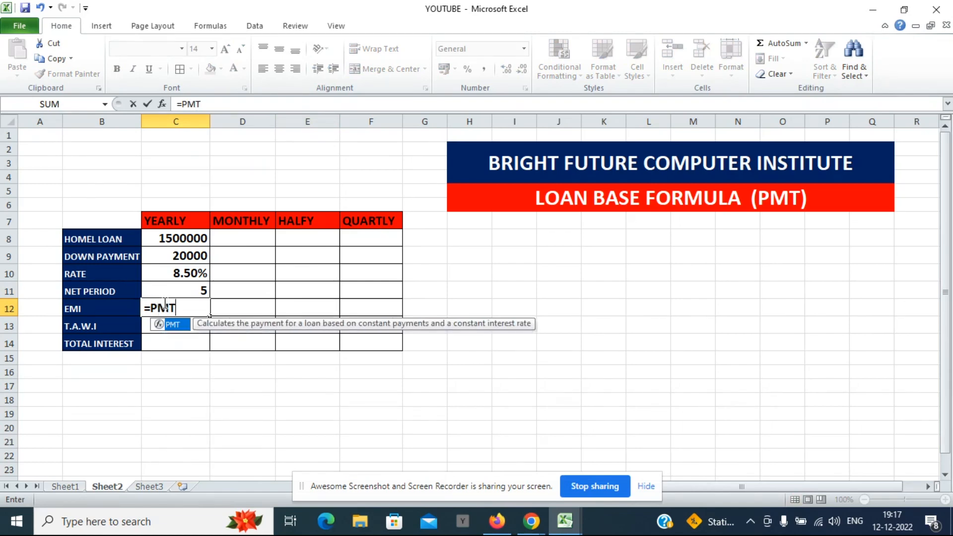
type("(")
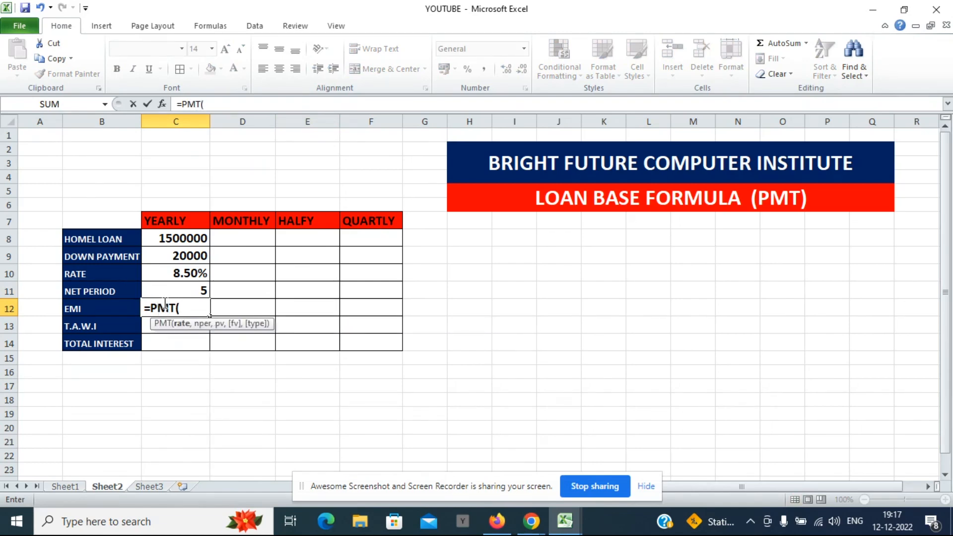
left_click(188, 273)
type(",")
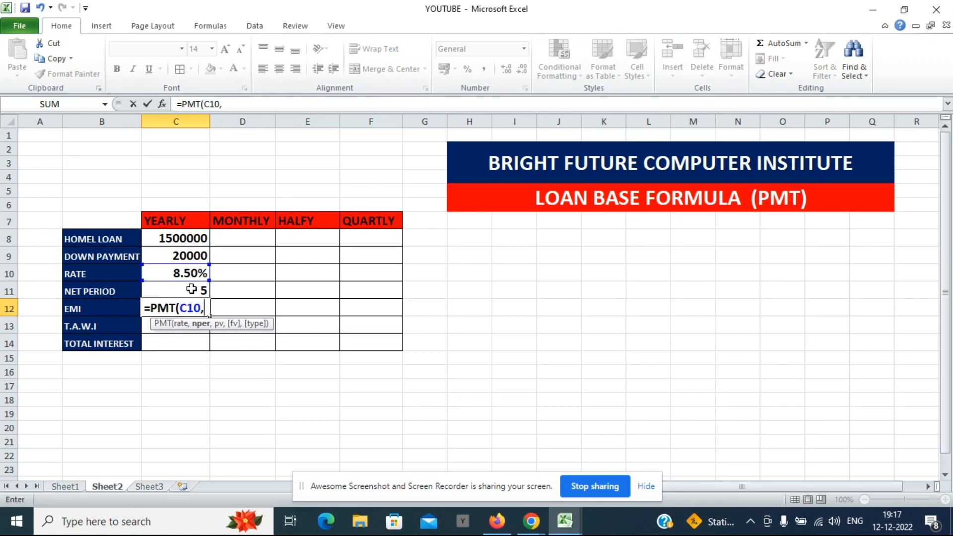
left_click(191, 290)
type(",")
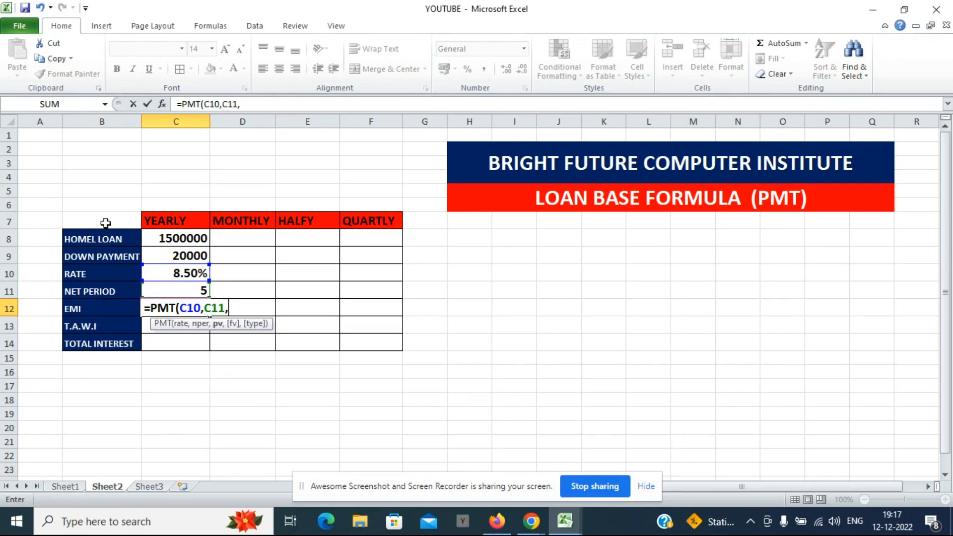
left_click(176, 240)
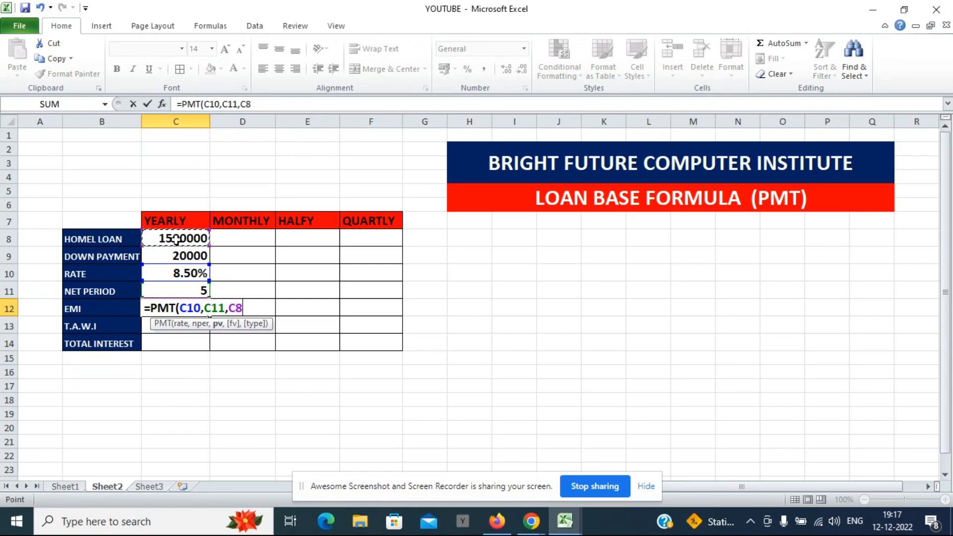
type("-")
left_click(176, 254)
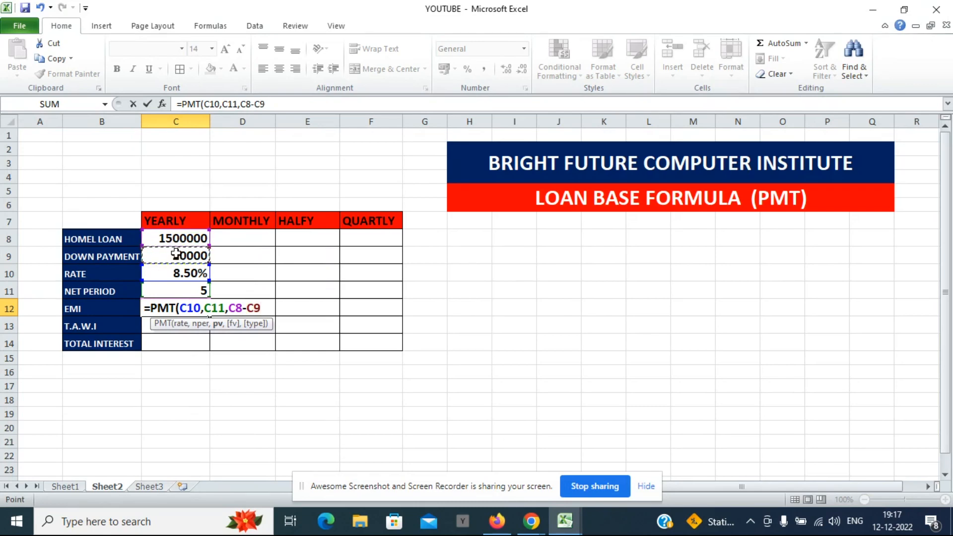
type(")")
key("Return")
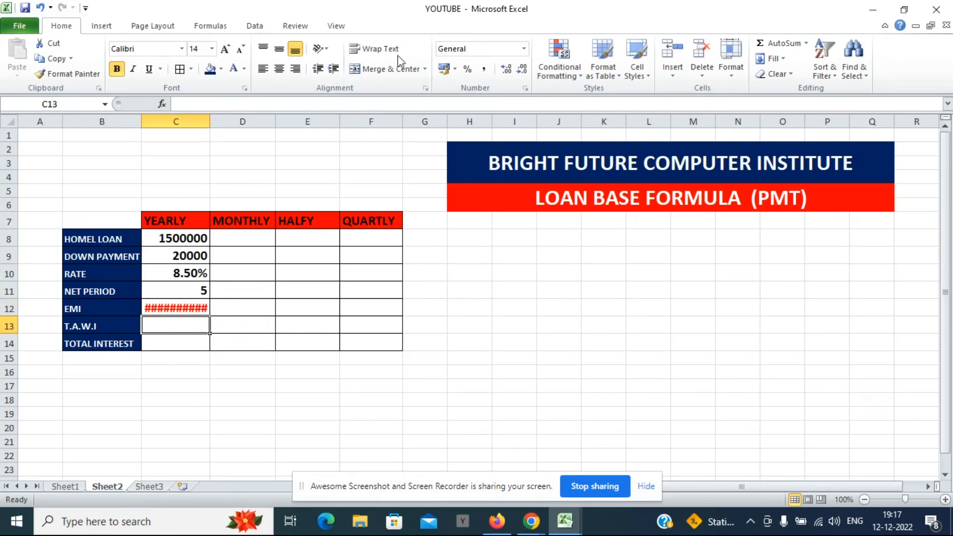
left_click_drag(210, 121, 235, 120)
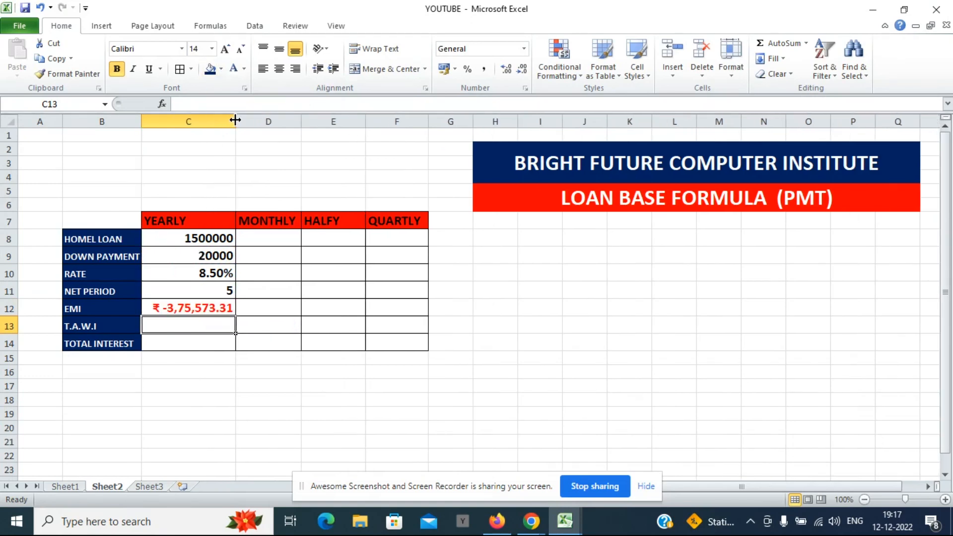
- Format the yearly EMI in C12 as Currency with two decimals, no symbol, and negative numbers in red without a minus sign
left_click(210, 309)
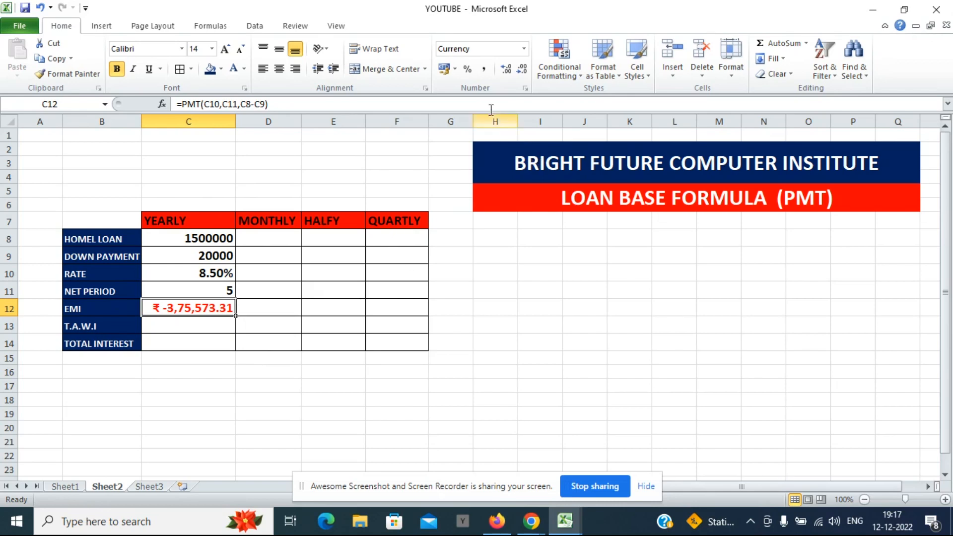
left_click(484, 71)
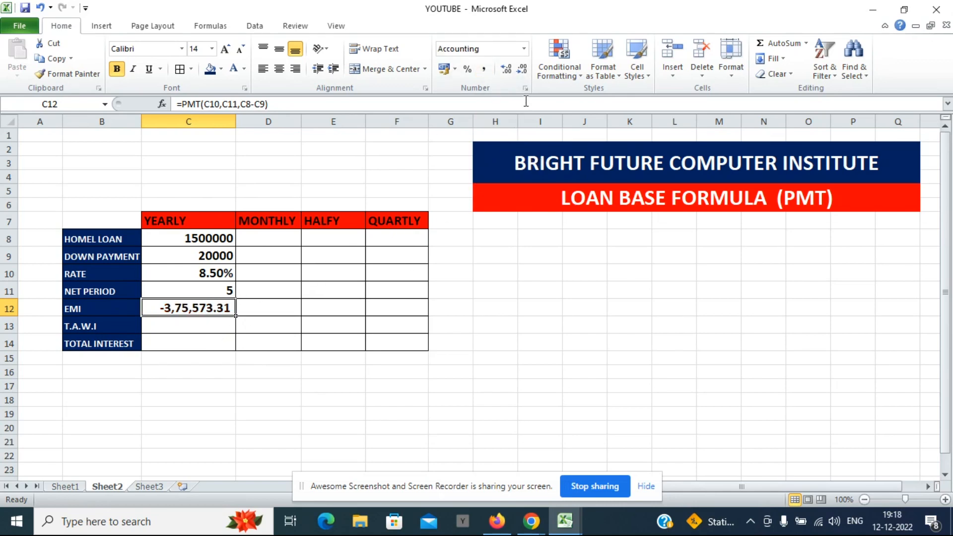
left_click(524, 49)
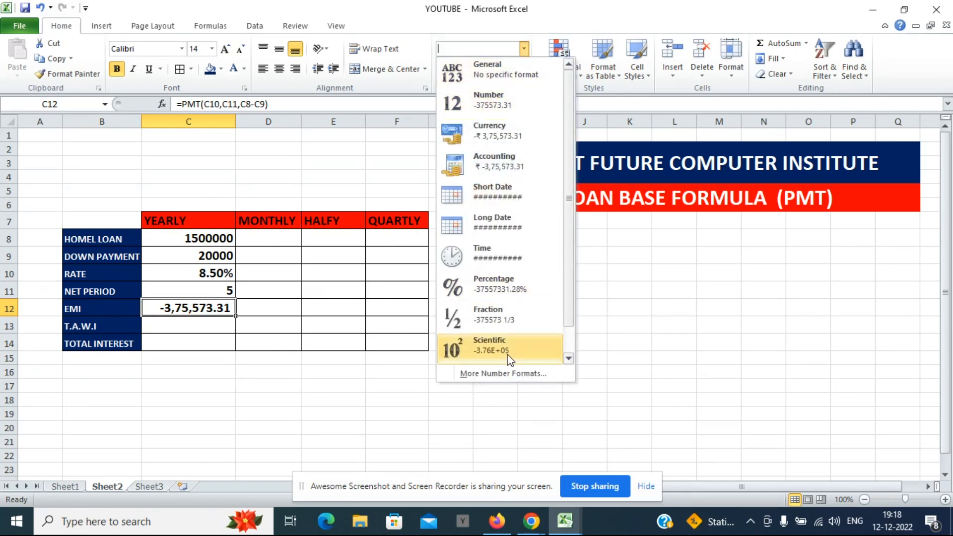
left_click(500, 372)
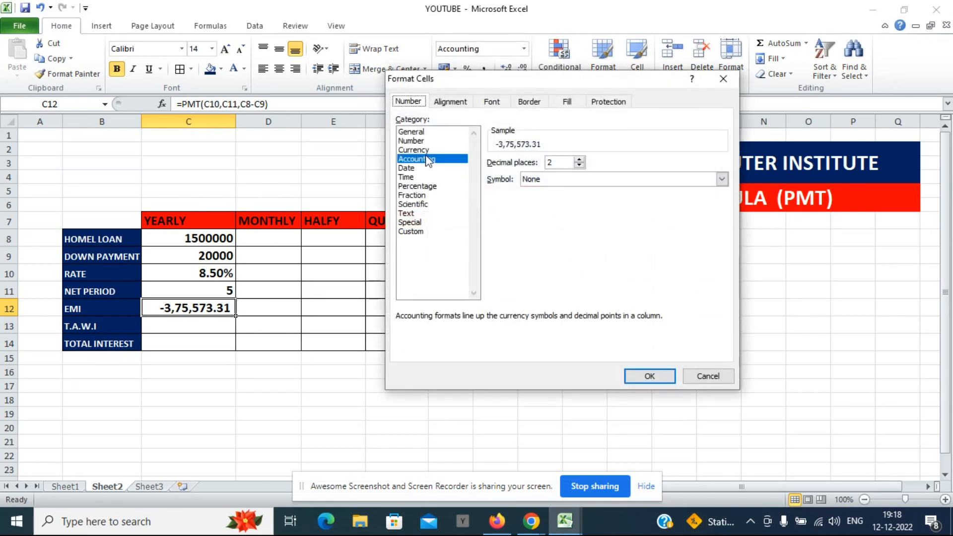
left_click(427, 149)
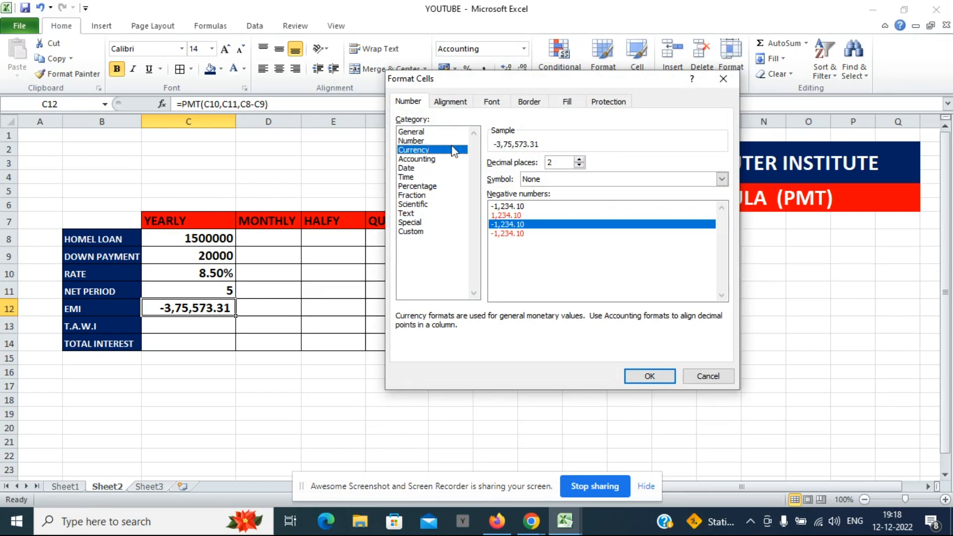
left_click(511, 216)
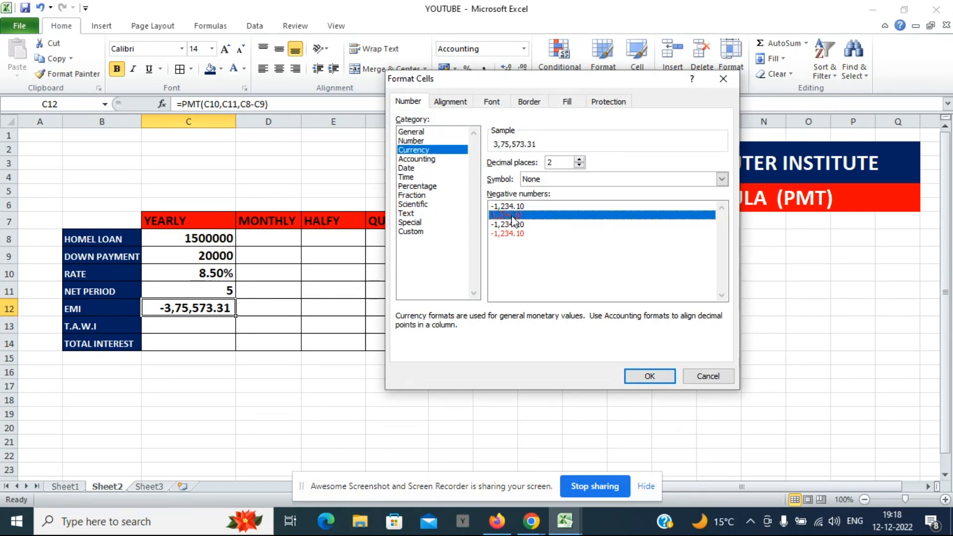
left_click(639, 377)
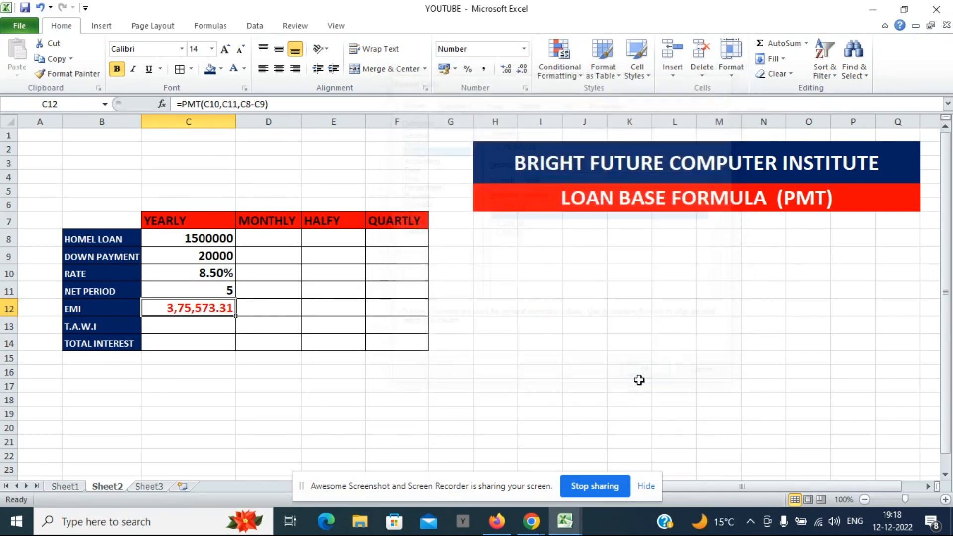
left_click(485, 72)
key("ctrl+z")
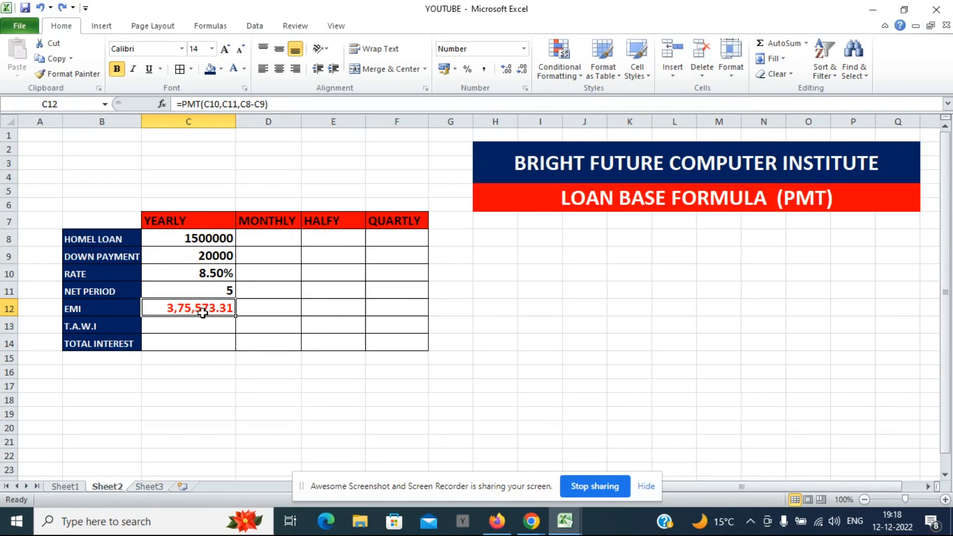
- Calculate the yearly T.A.W.I in C13 by multiplying the EMI by the net period, =C12*C11
left_click(207, 327)
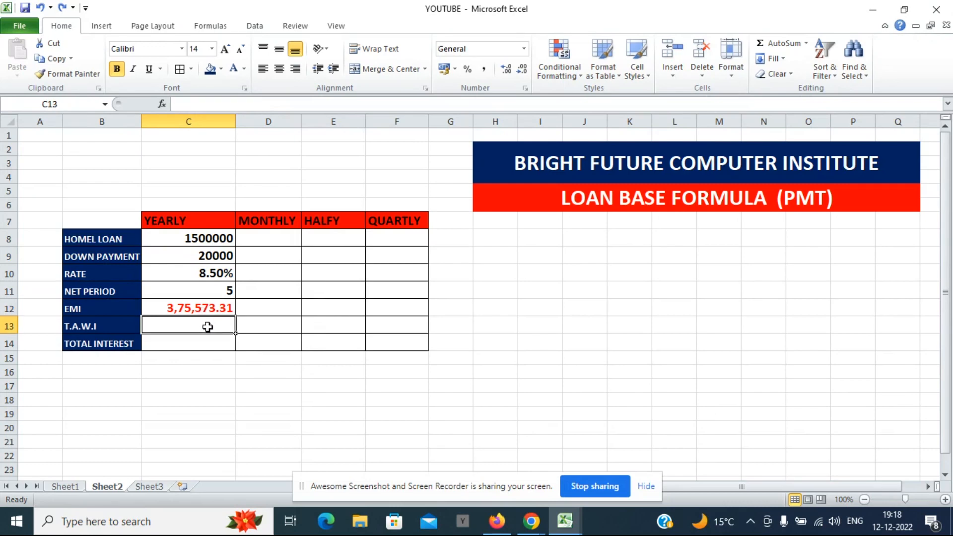
type("=")
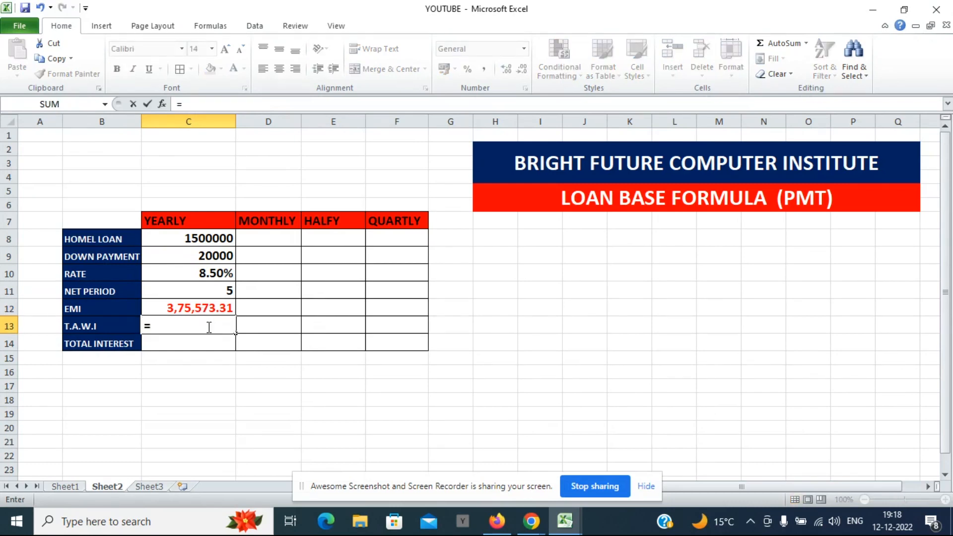
left_click(210, 308)
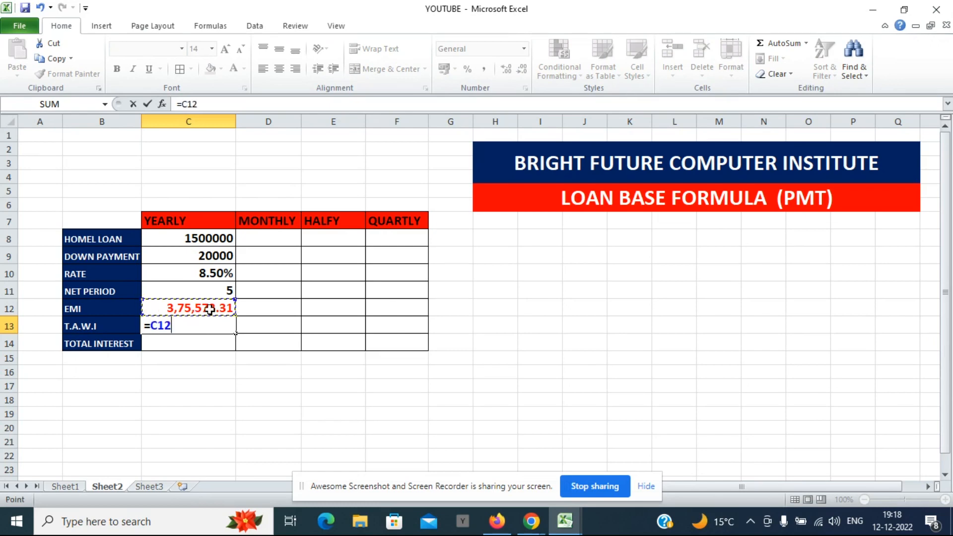
type("*")
left_click(222, 292)
key("Return")
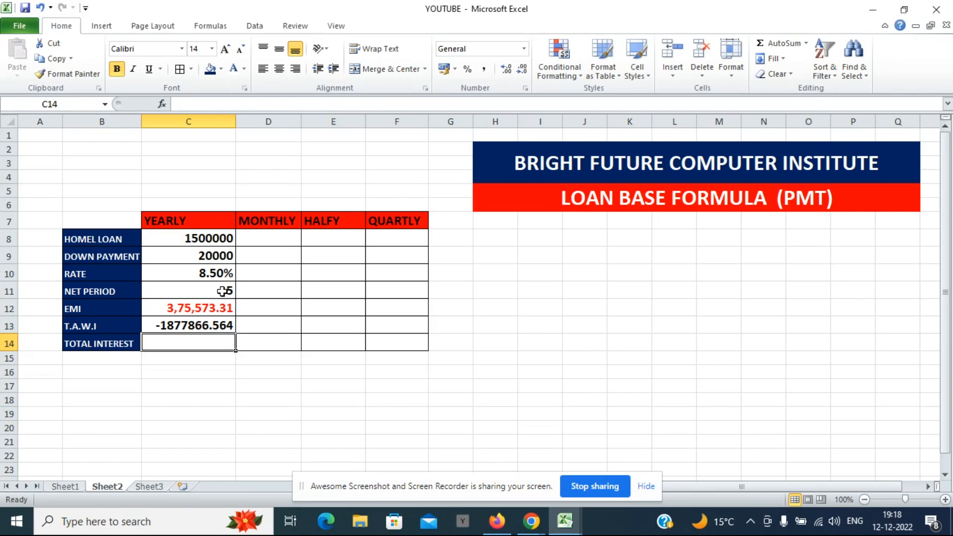
- Calculate the yearly total interest in C14 with the formula =C13+C8-C9
type("=")
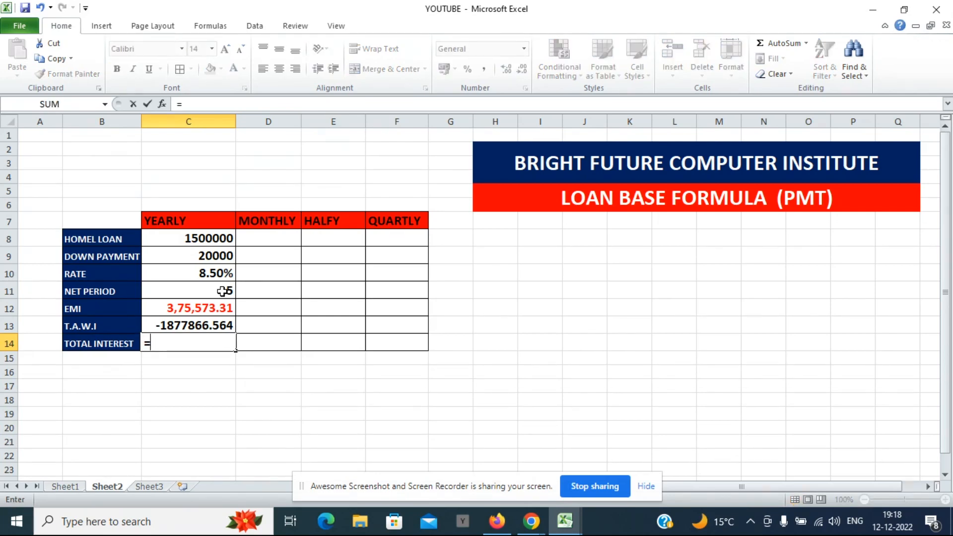
left_click(202, 322)
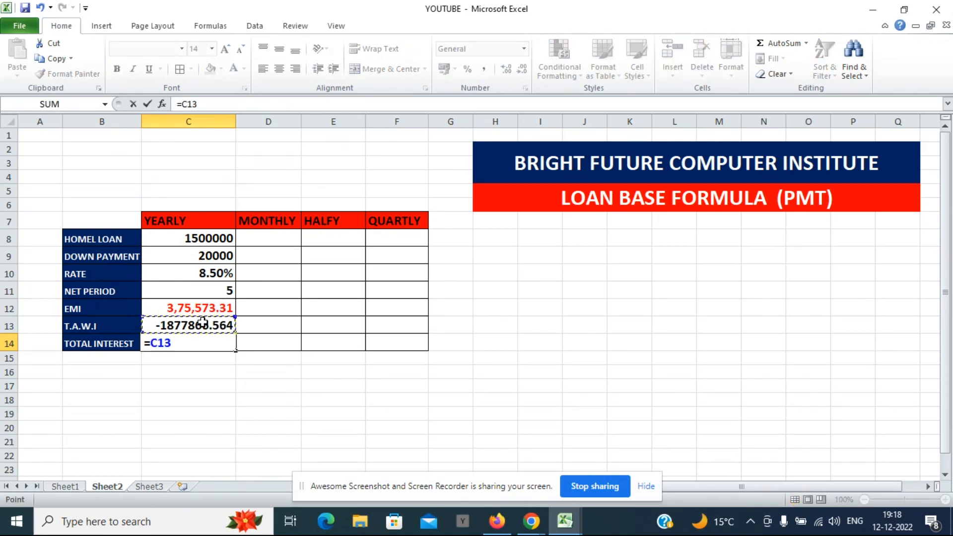
type("+")
left_click(213, 240)
type("-")
left_click(216, 259)
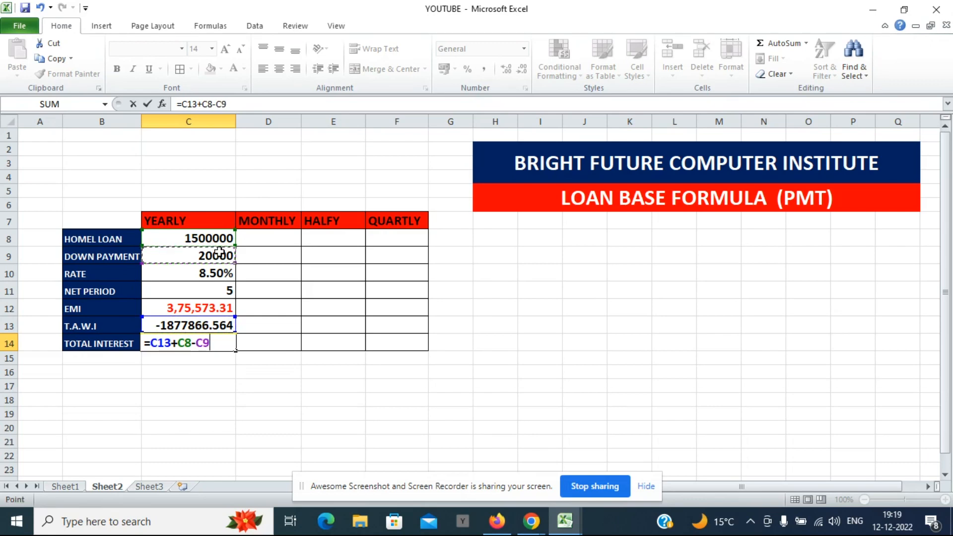
key("Return")
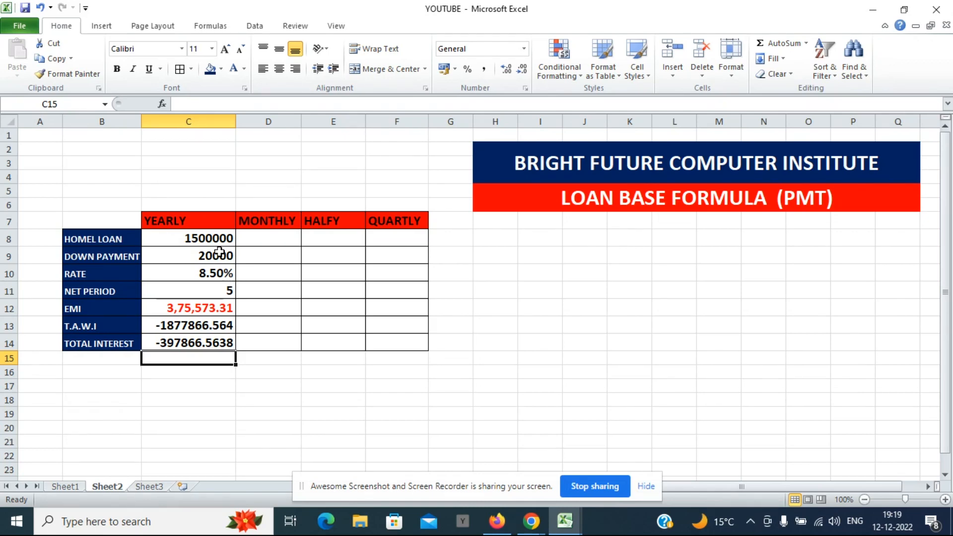
- Calculate the monthly EMI in D12 with =PMT(C10/12,C11*12,C8-C9) and widen column D to fit the result
left_click(267, 308)
type("=PMT(")
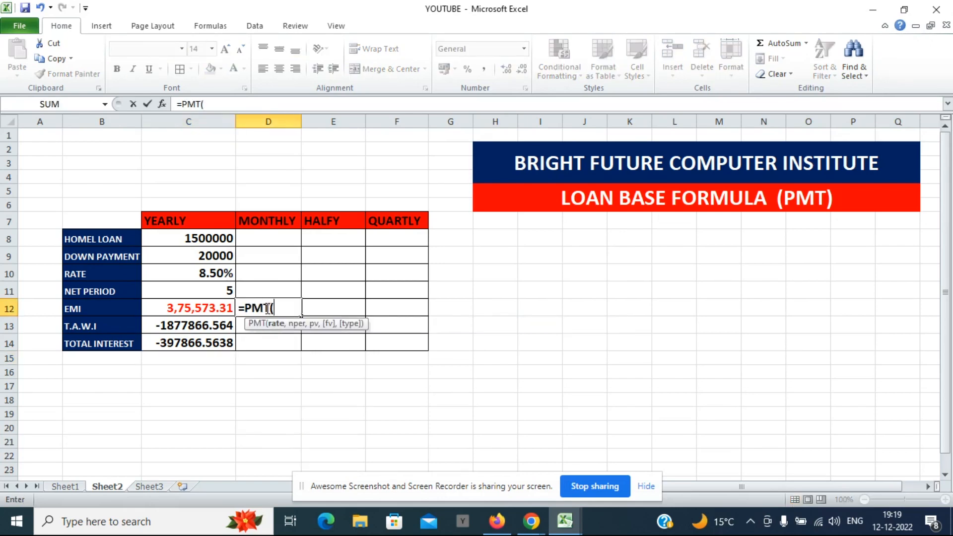
left_click(222, 273)
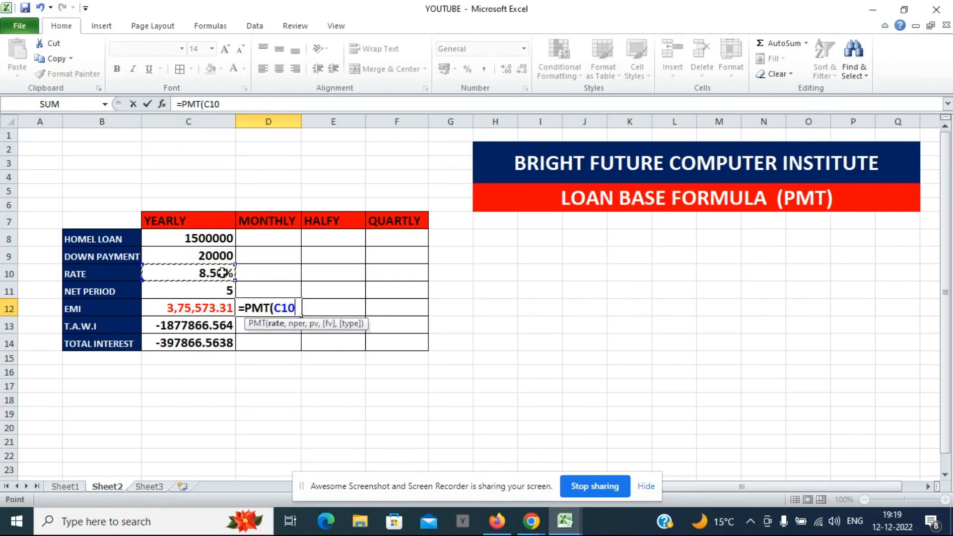
type("/12,")
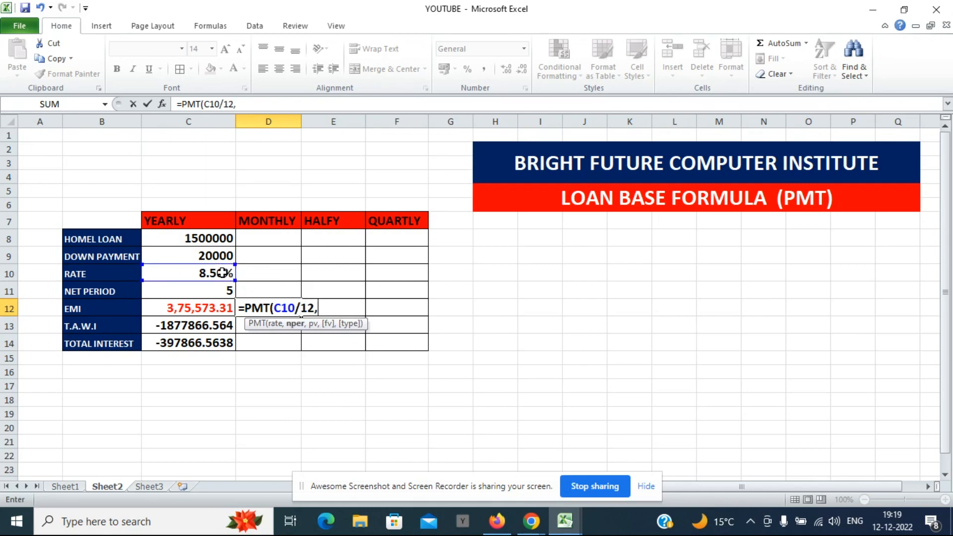
left_click(230, 292)
type("*")
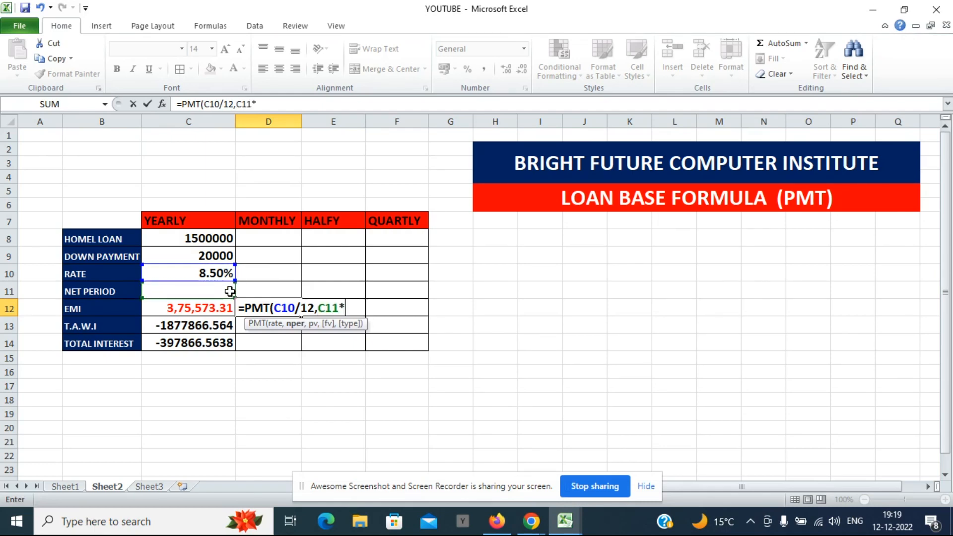
type("12,")
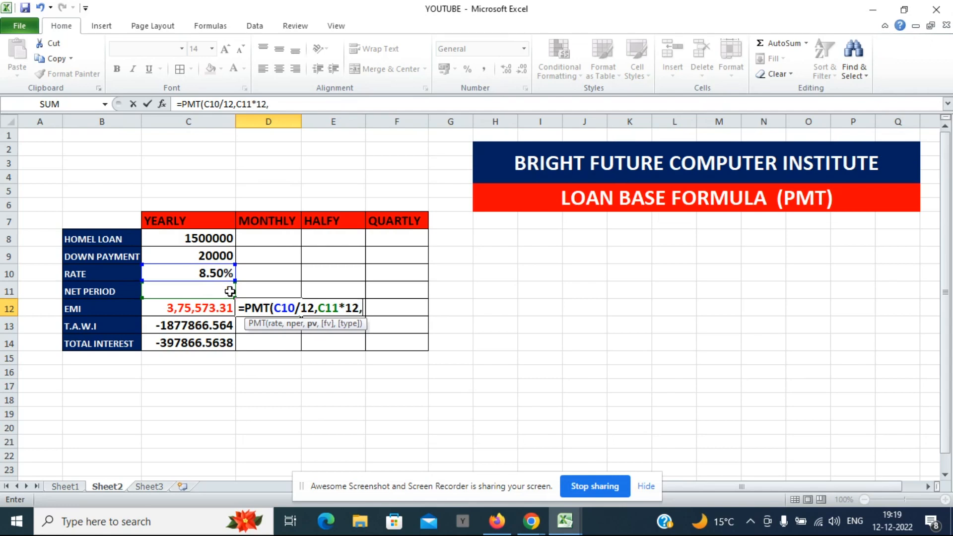
left_click(222, 237)
type("-")
left_click(216, 252)
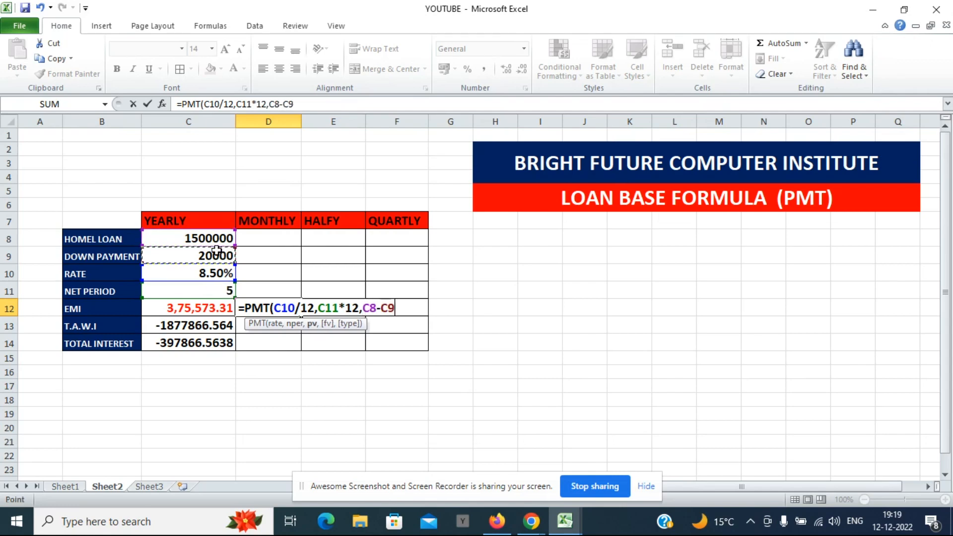
type(")")
key("Return")
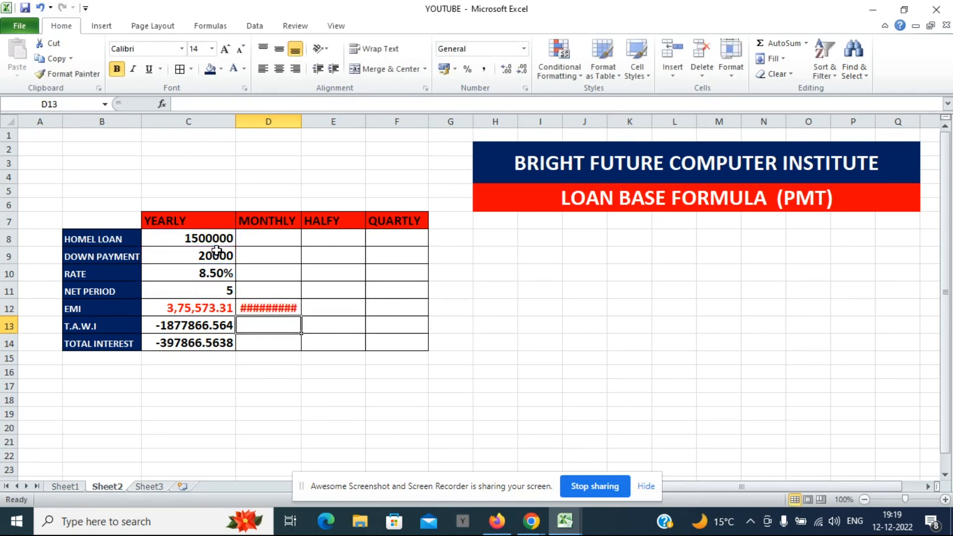
left_click_drag(301, 121, 320, 122)
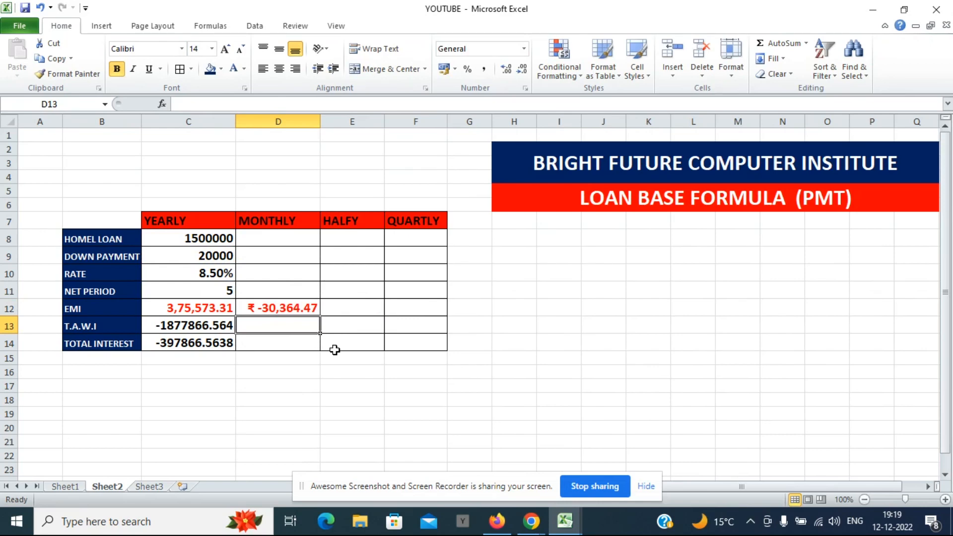
left_click(226, 293)
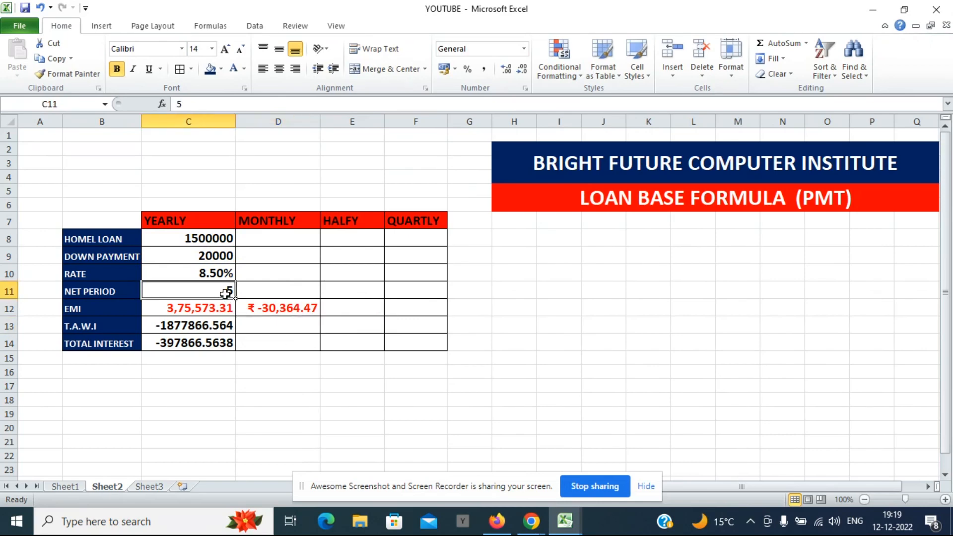
- Set the net period in C11 to 15 and calculate the monthly T.A.W.I in D13 with =D12*12*C11
type("15")
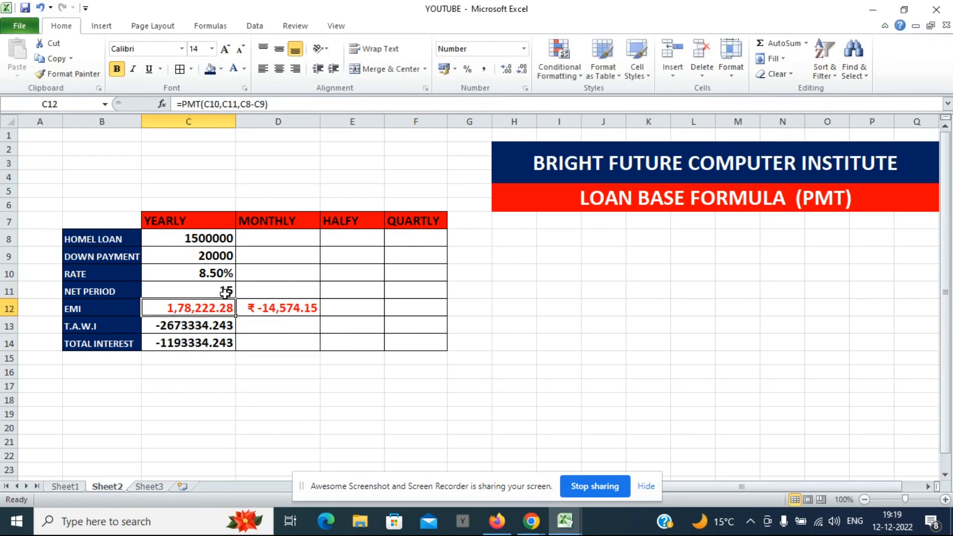
left_click(310, 326)
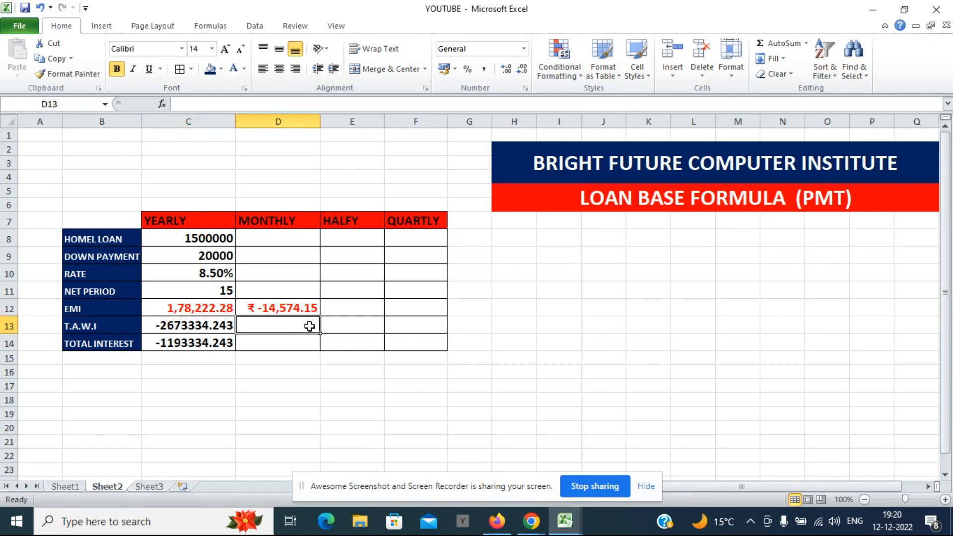
type("=")
left_click(291, 304)
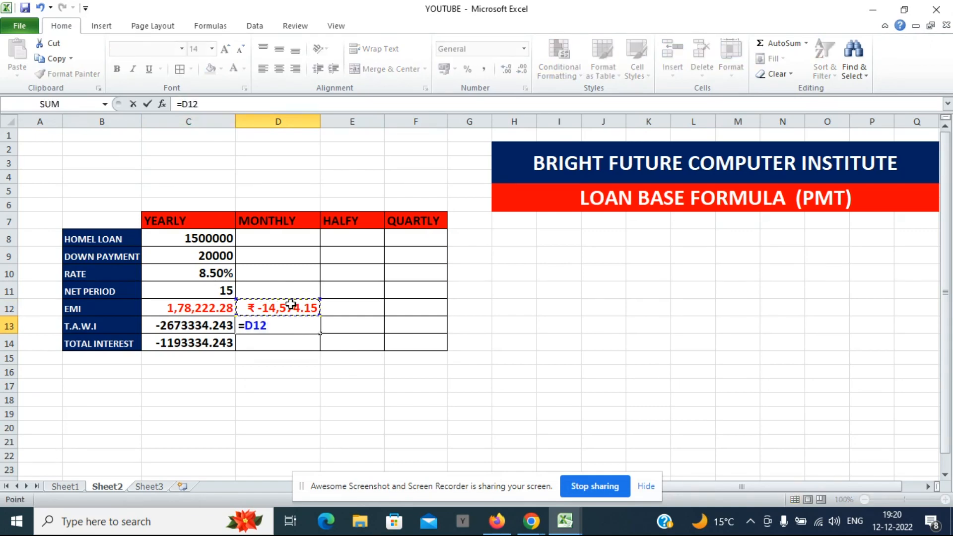
type("*12*")
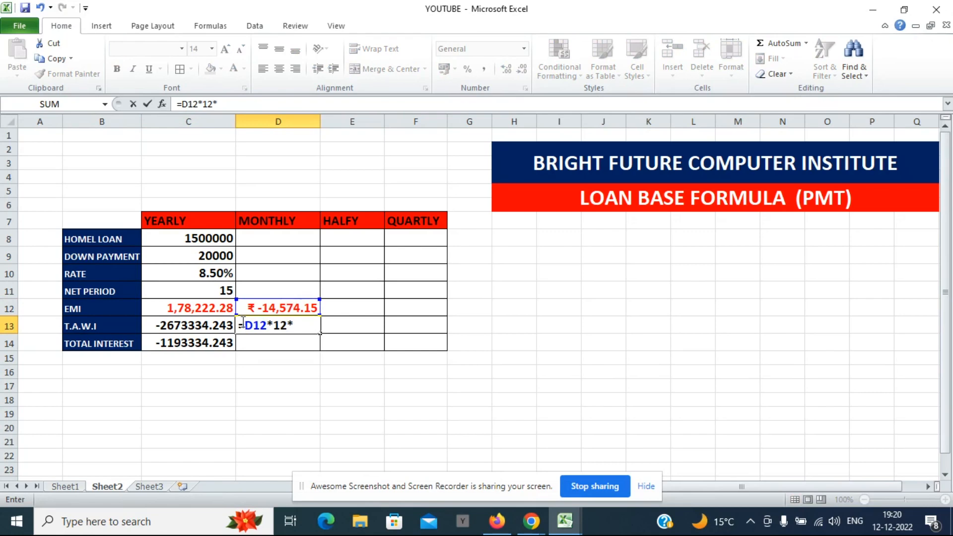
left_click(210, 291)
key("Return")
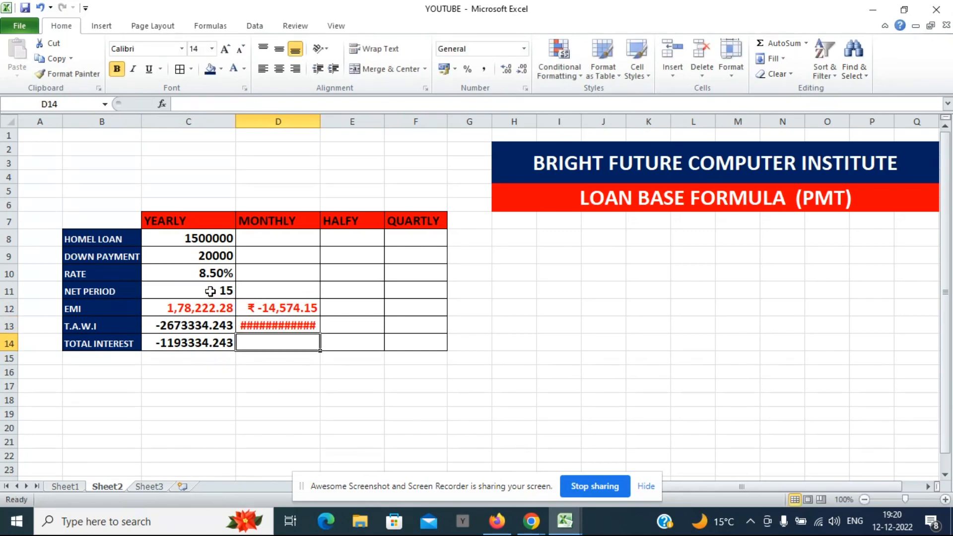
- Widen column D to fit its contents and calculate the monthly total interest in D14 with =D13+C8-C9
double_click(320, 122)
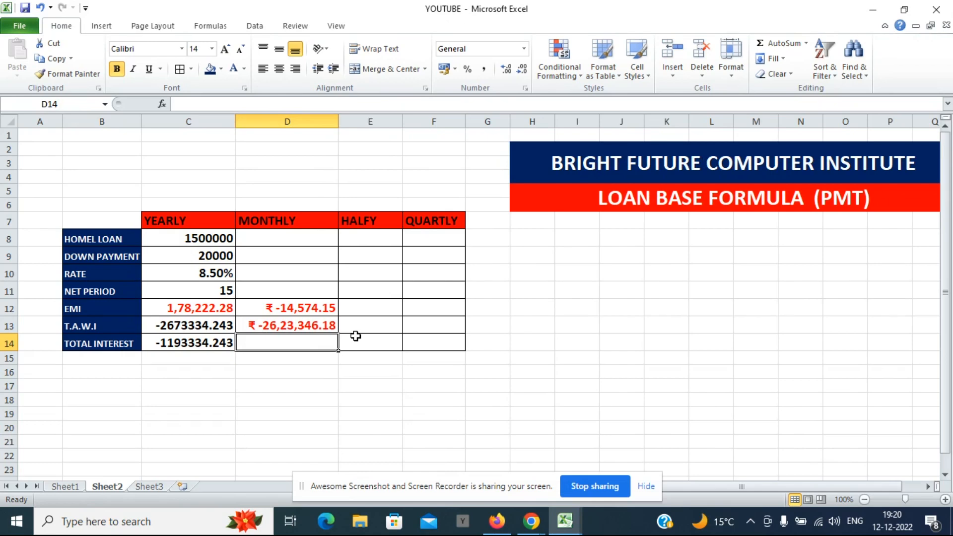
type("=")
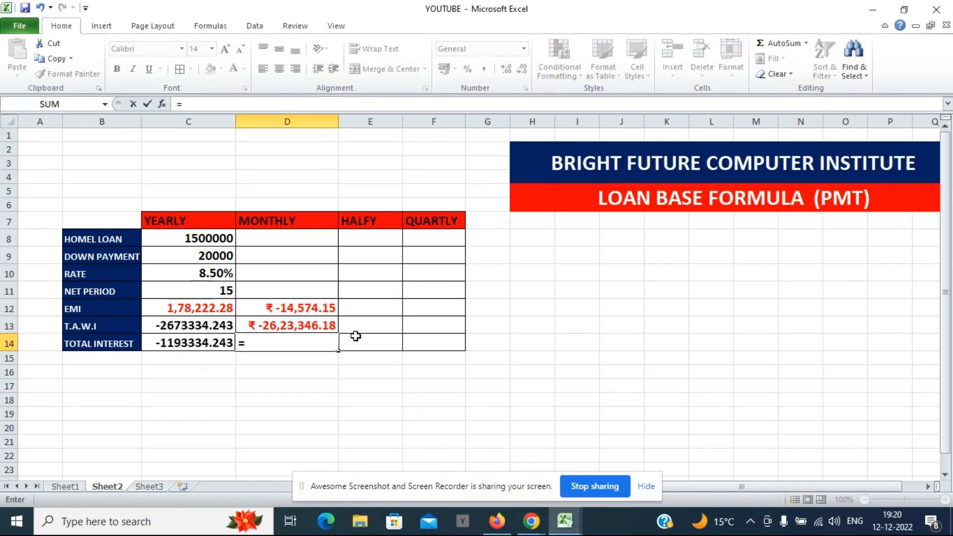
left_click(315, 325)
type("+")
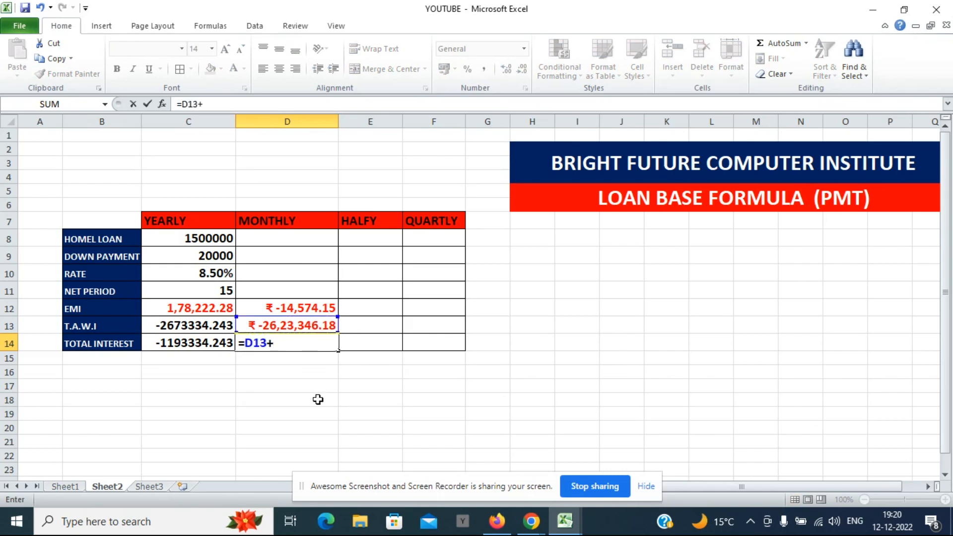
left_click(202, 238)
type("-")
left_click(208, 253)
key("Return")
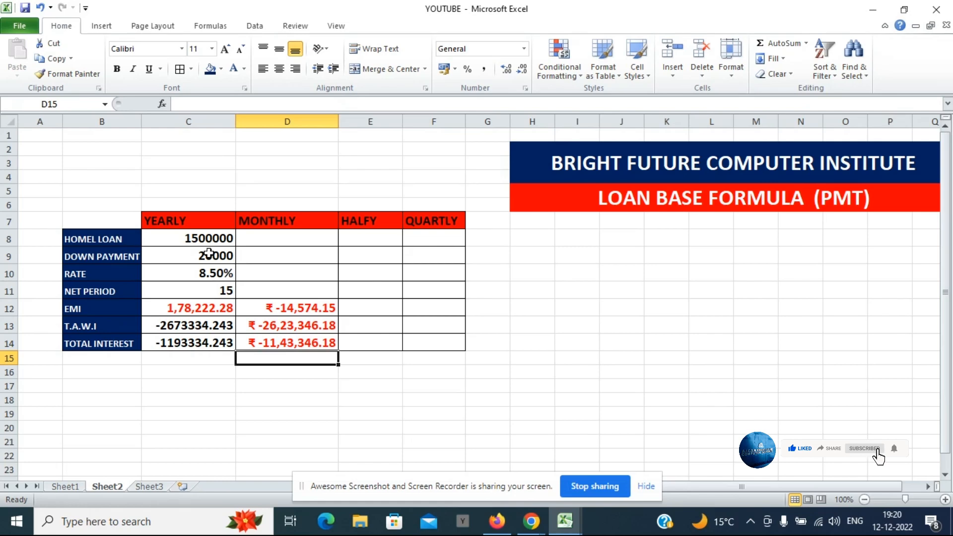
- Start a formula in the half-yearly EMI cell E12
left_click(362, 305)
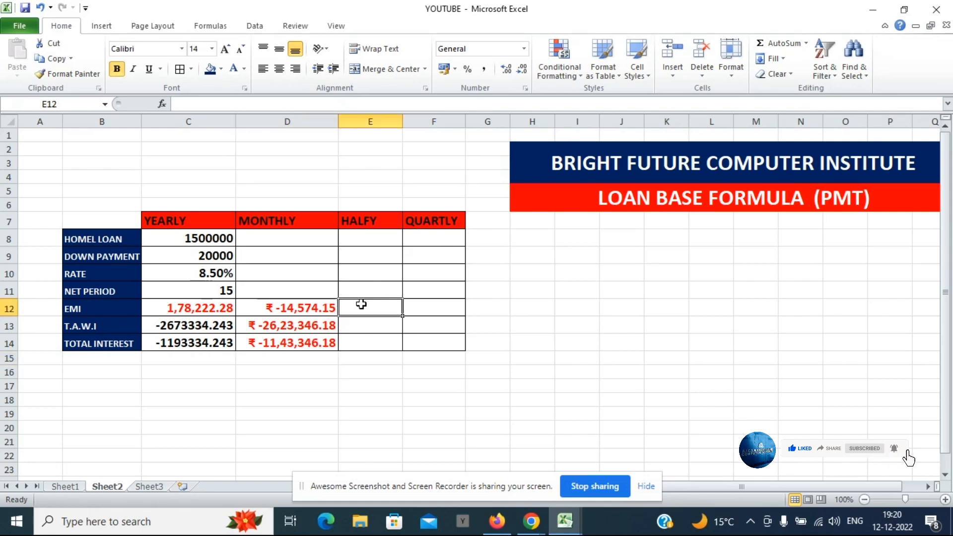
type("-")
key("BackSpace")
type("=")
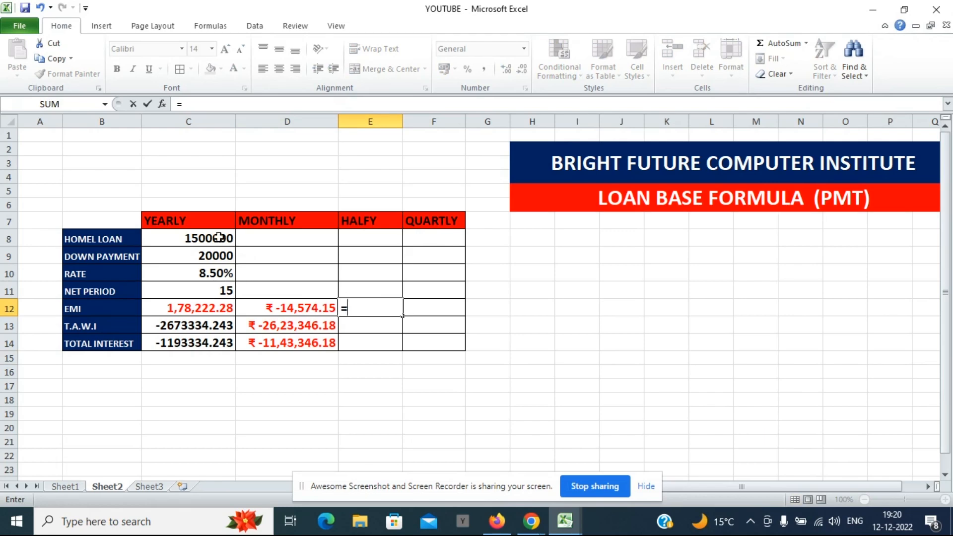
left_click(225, 271)
type("/2")
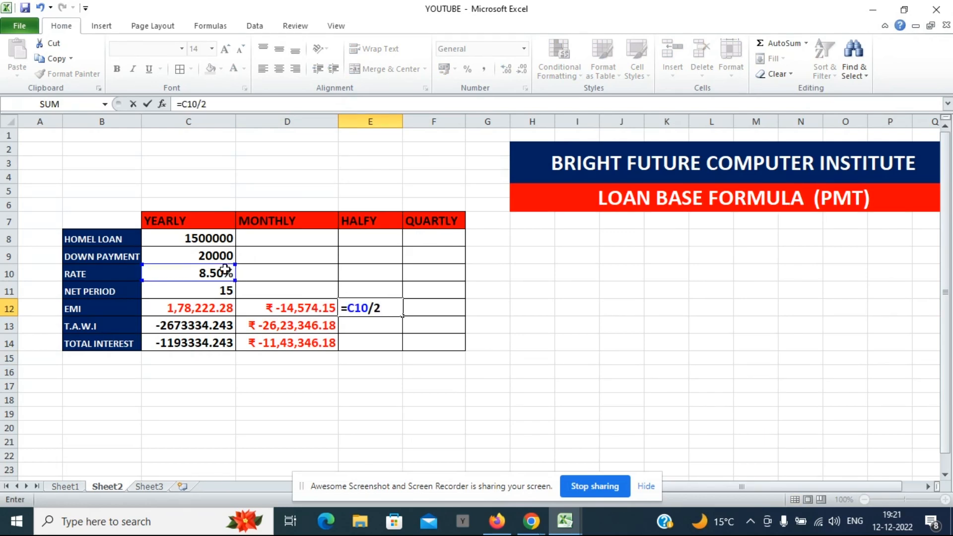
key("BackSpace")
key("BackSpace")
key("BackSpace")
key("BackSpace")
key("BackSpace")
- Complete the half-yearly EMI in E12 as =PMT(C10/2,C11*2,C8-C9) and widen column E to fit the result
type("P")
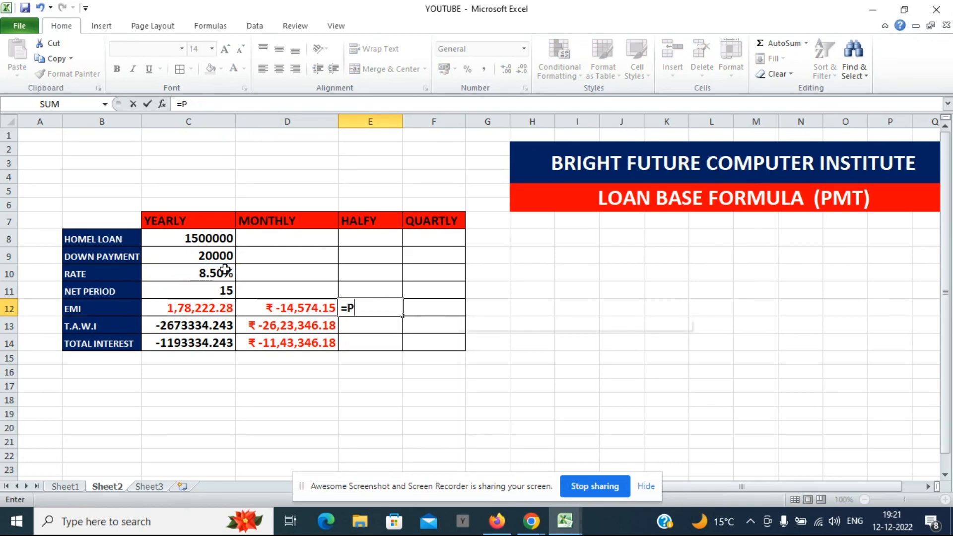
type("MT(")
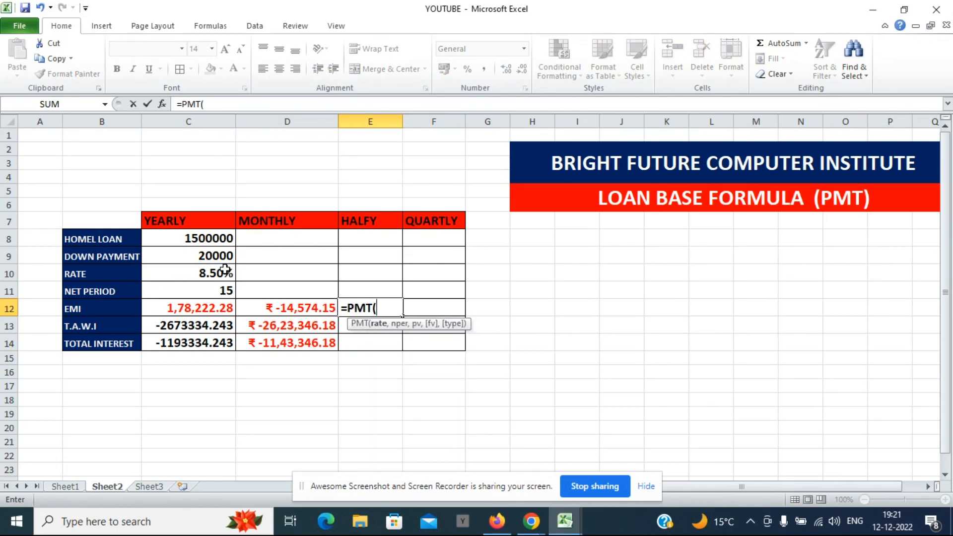
left_click(228, 270)
type("/2,")
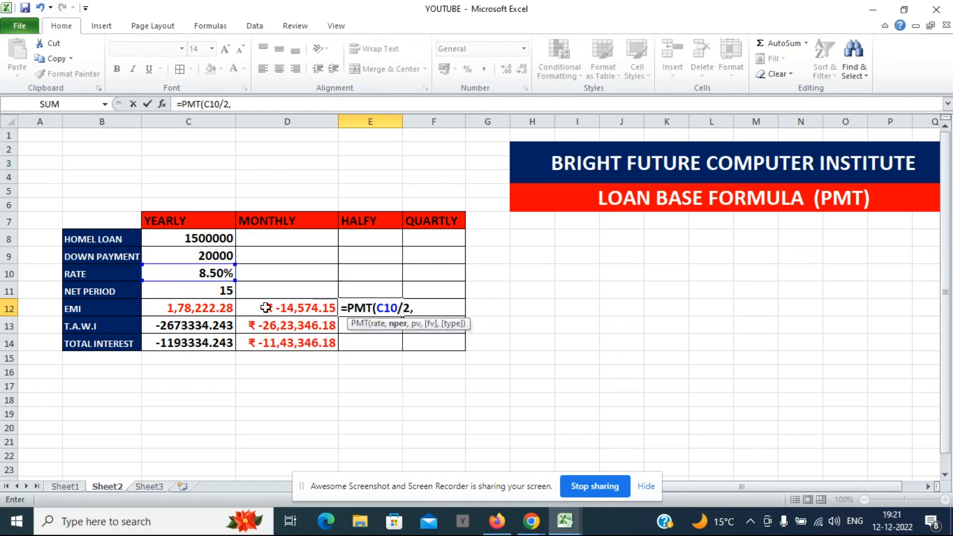
left_click(234, 291)
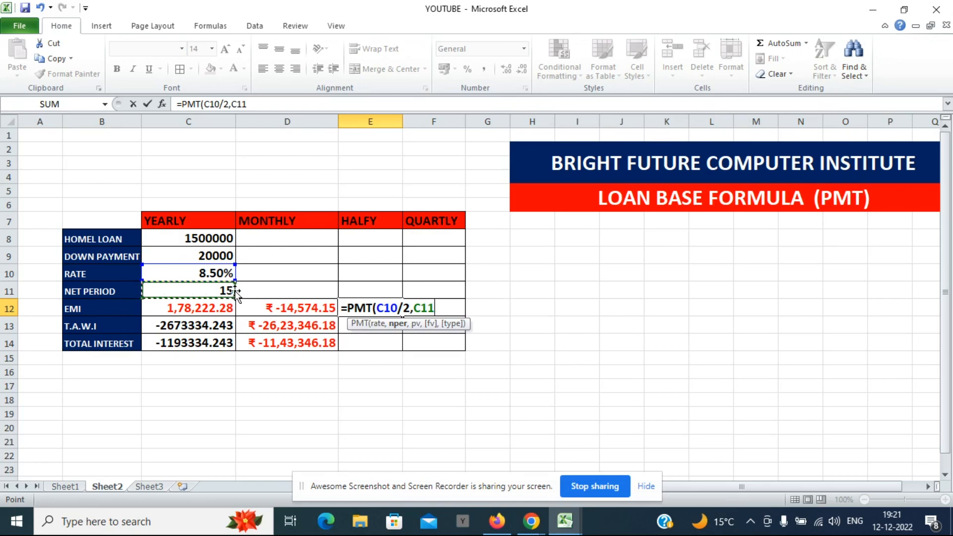
type("*2,")
left_click(226, 234)
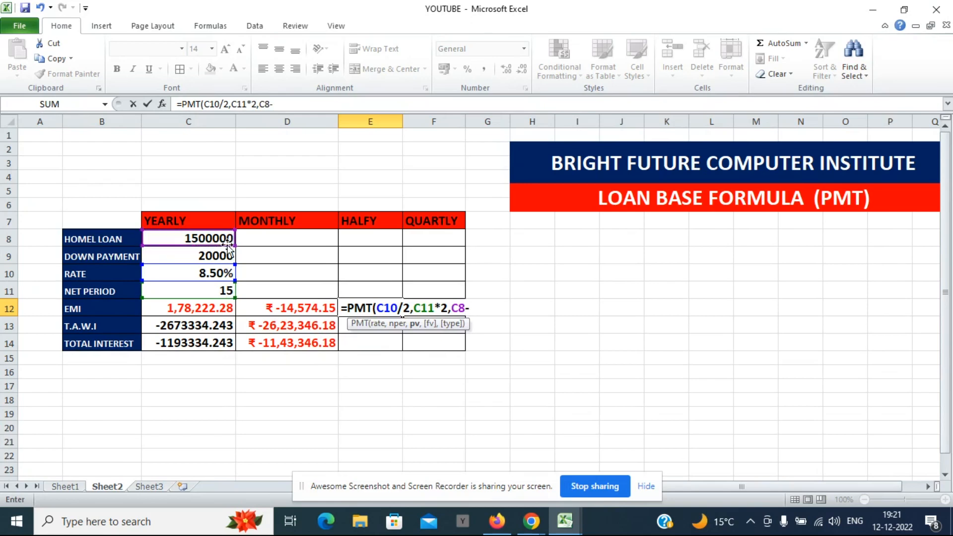
type("-")
left_click(224, 256)
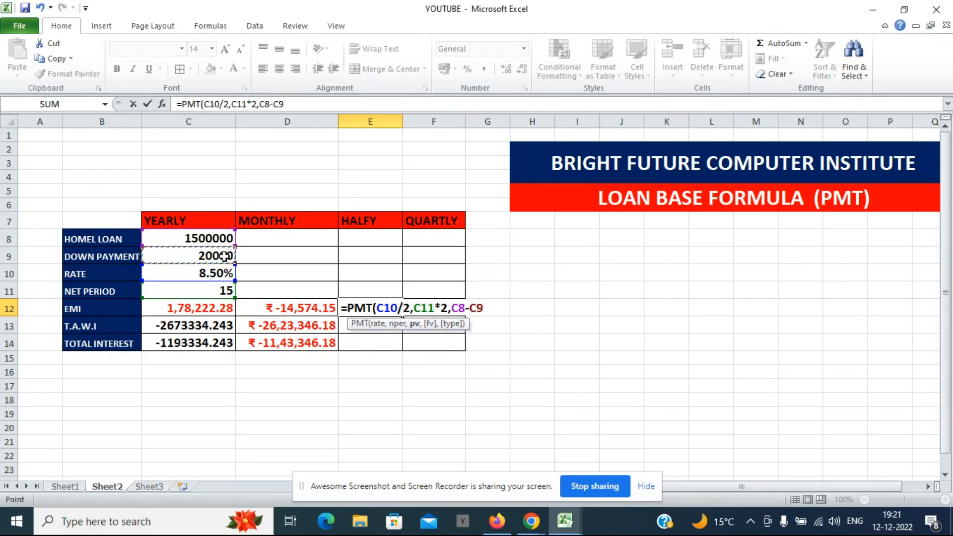
type(")")
key("Return")
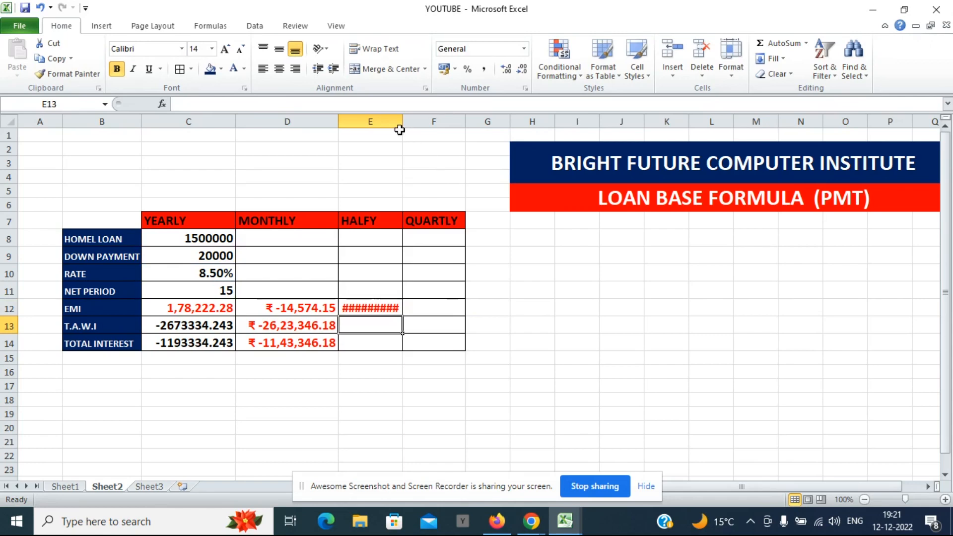
left_click_drag(399, 130, 414, 125)
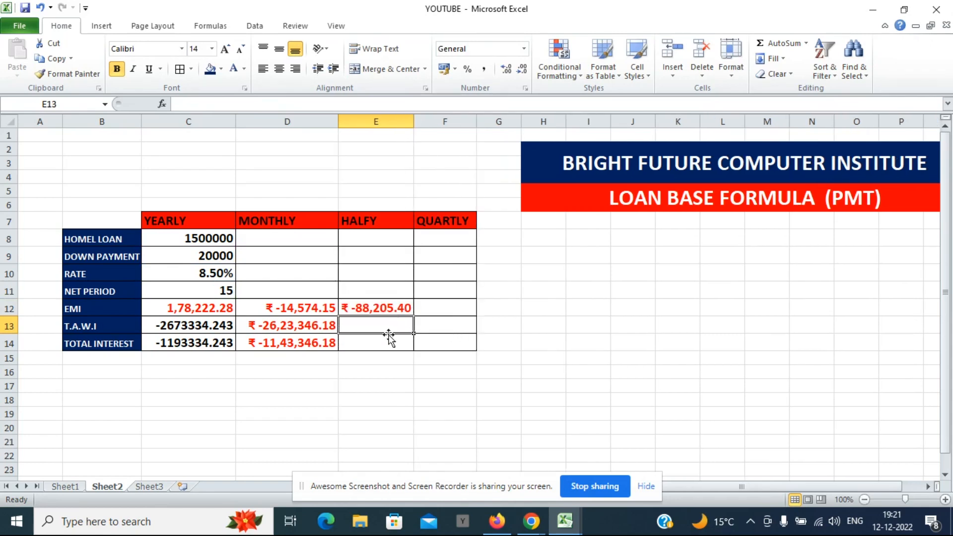
- Calculate the quarterly EMI in F12 with =PMT(C10/4,C11*4,C8-C9) and widen column F to fit the result
left_click(437, 310)
type("=")
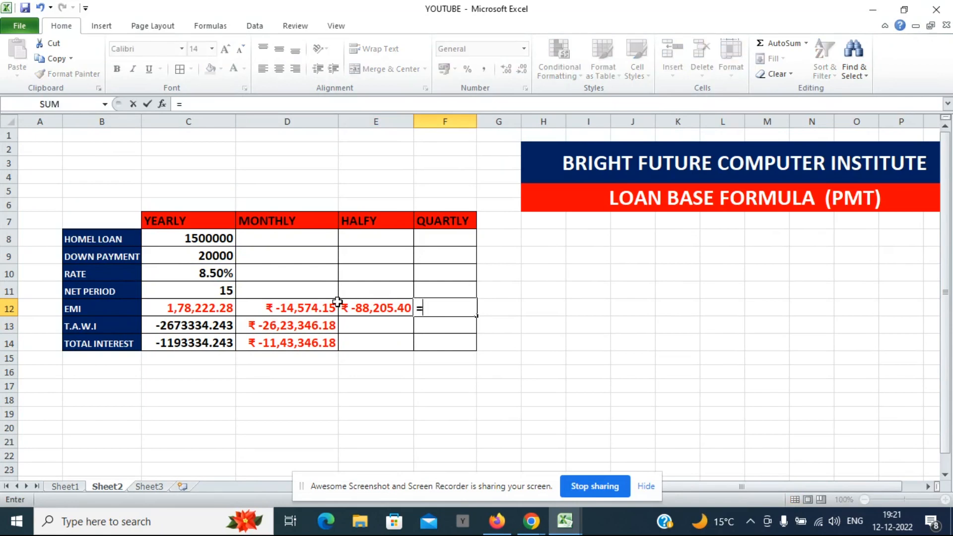
type("PMT(")
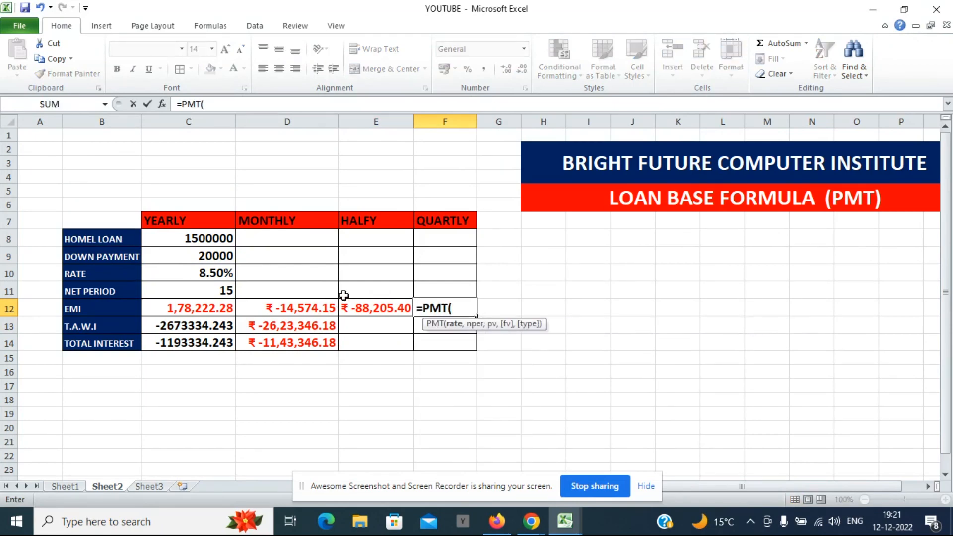
left_click(213, 271)
type("/")
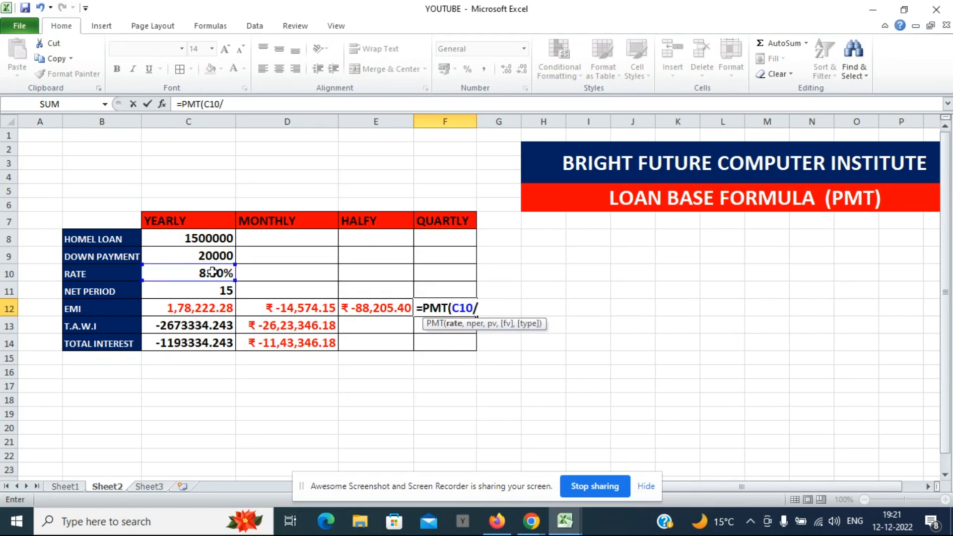
type("4")
type(",")
left_click(210, 290)
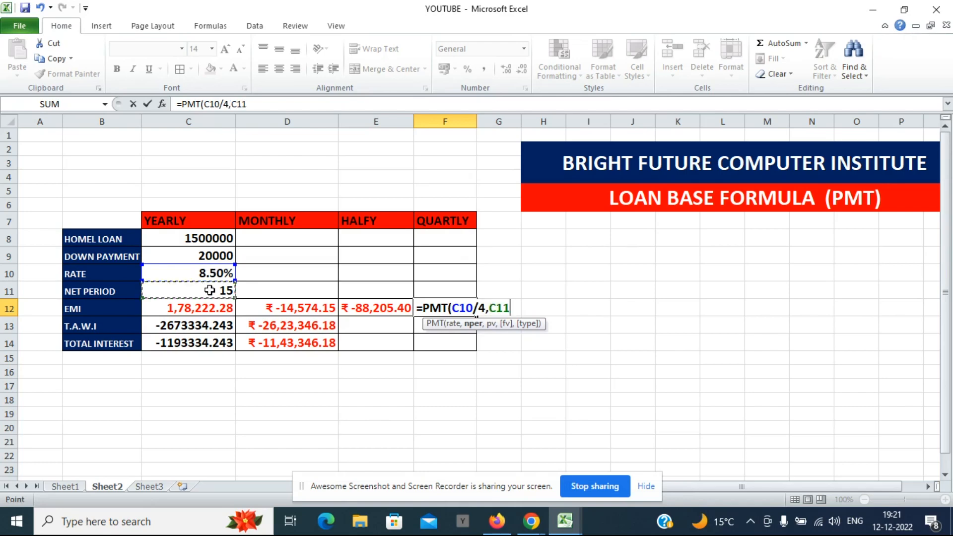
type("*4,")
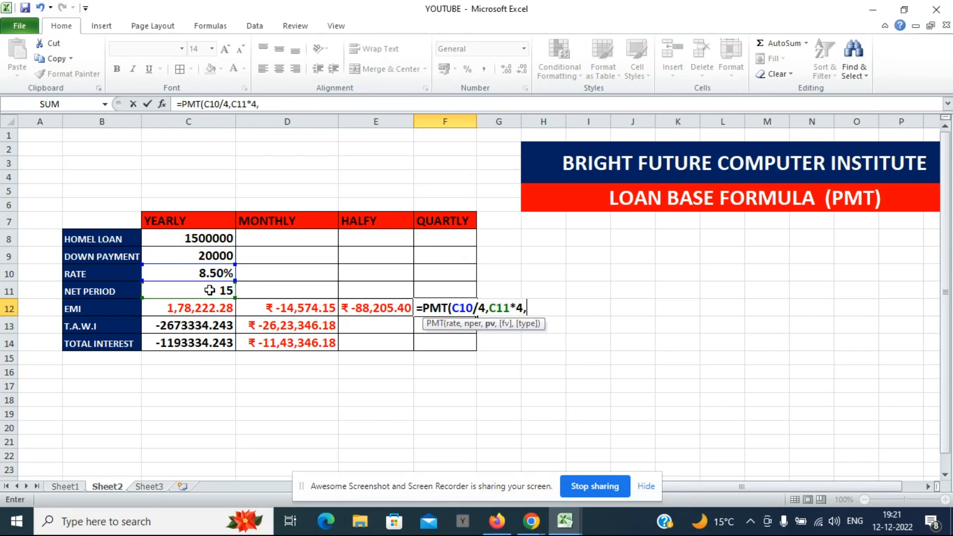
left_click(180, 238)
type("-")
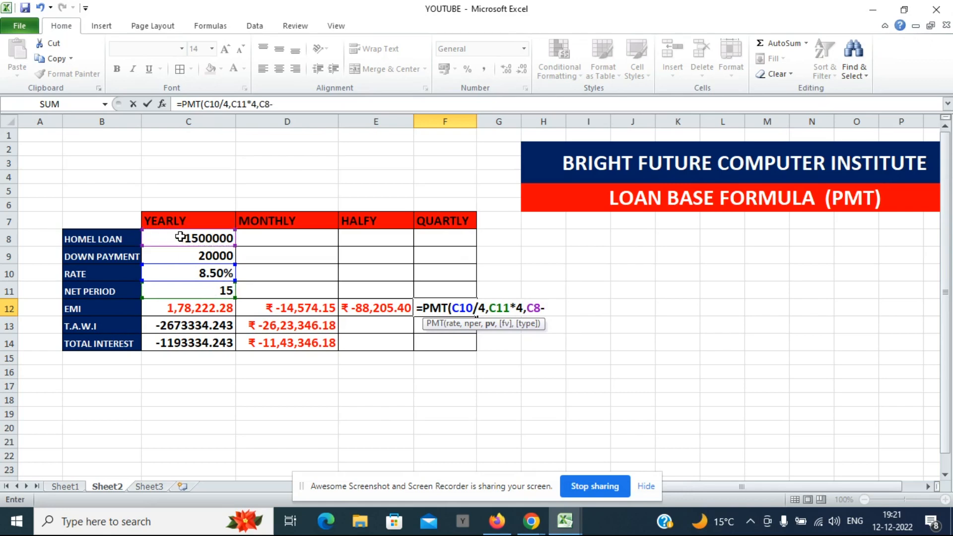
left_click(181, 254)
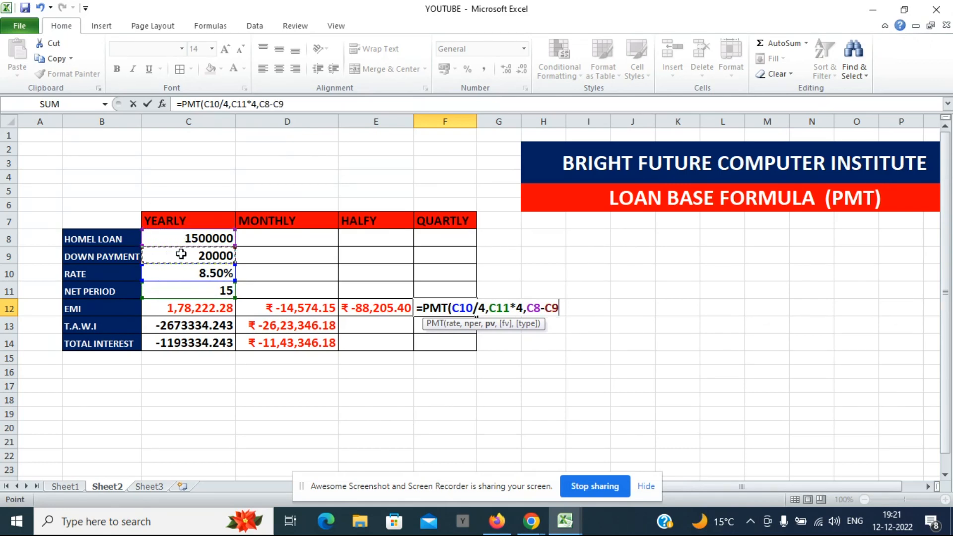
type(")")
key("Return")
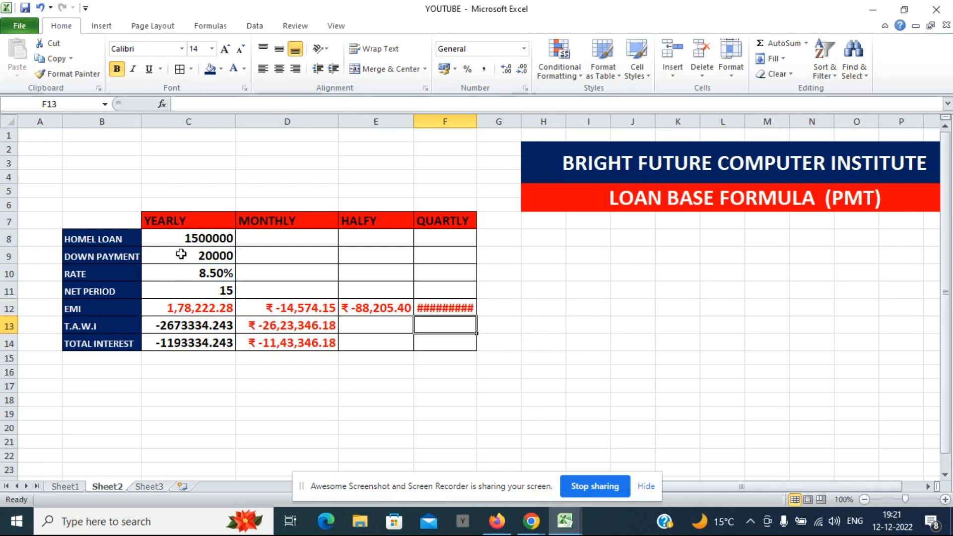
left_click_drag(477, 121, 493, 122)
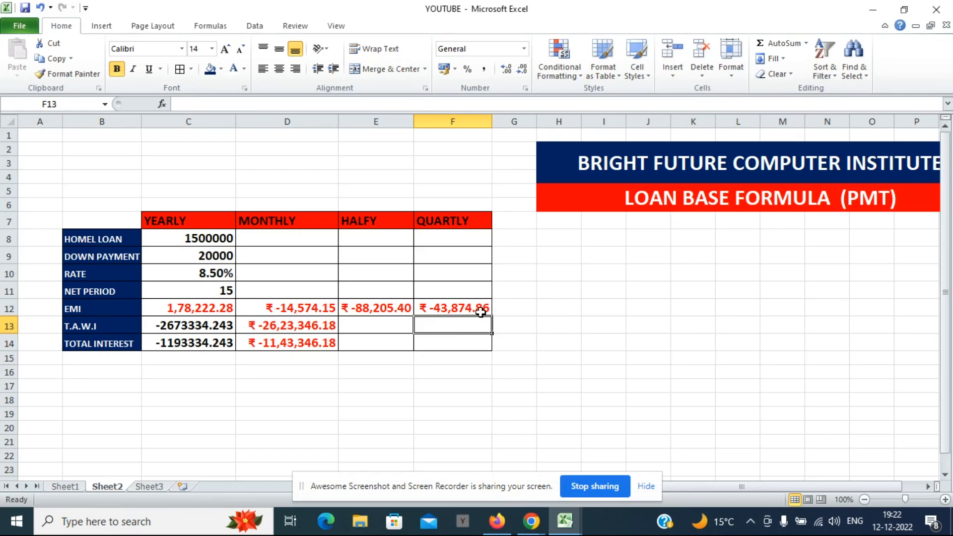
- Replace the home loan label in B8 with CAR LOAN
left_click(84, 239)
type("CAR")
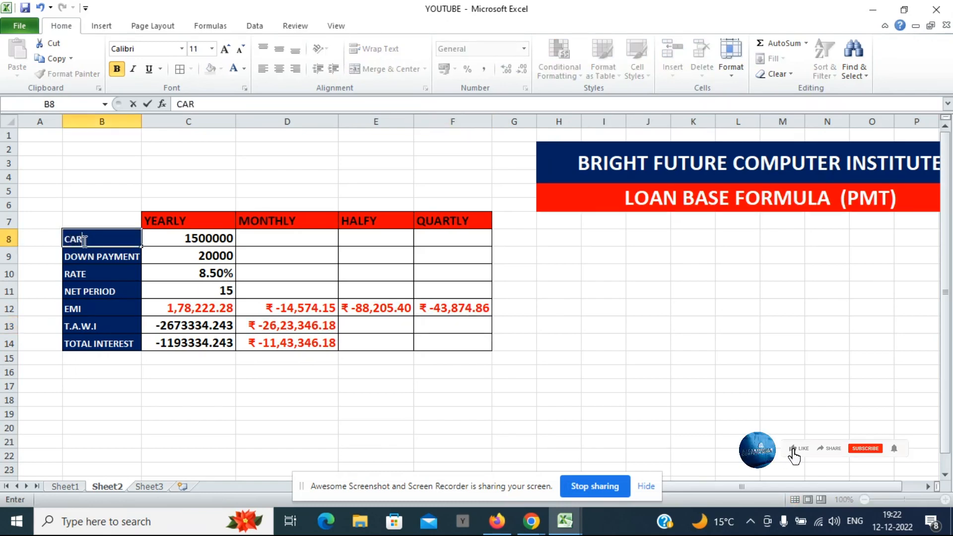
type(" K")
key("BackSpace")
type("LOAN")
key("Return")
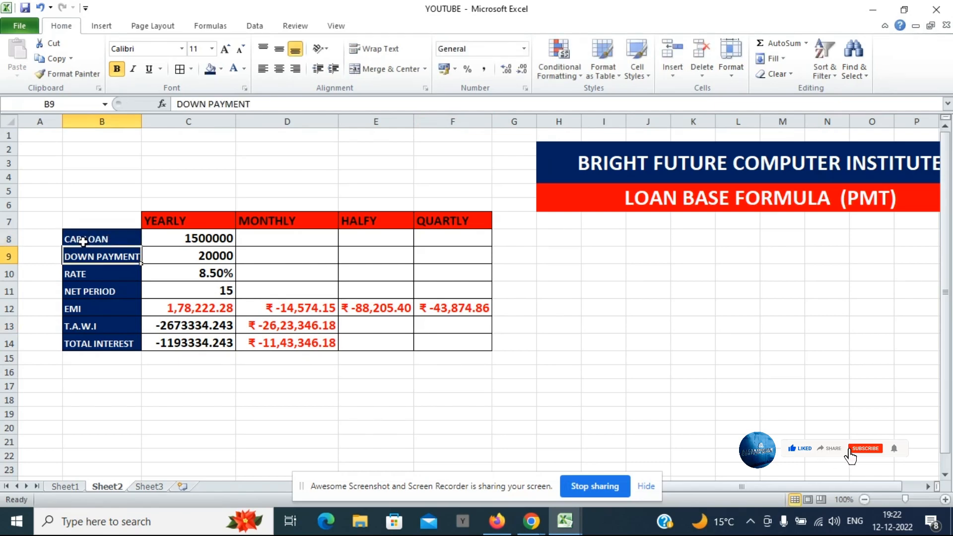